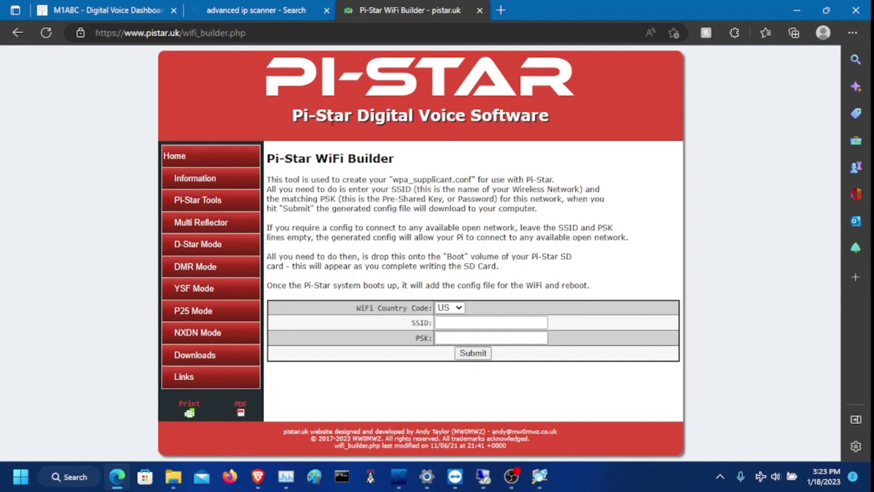
Generate and download a wpa_supplicant config for the saved home network, its password and country code US.
left_click(470, 321)
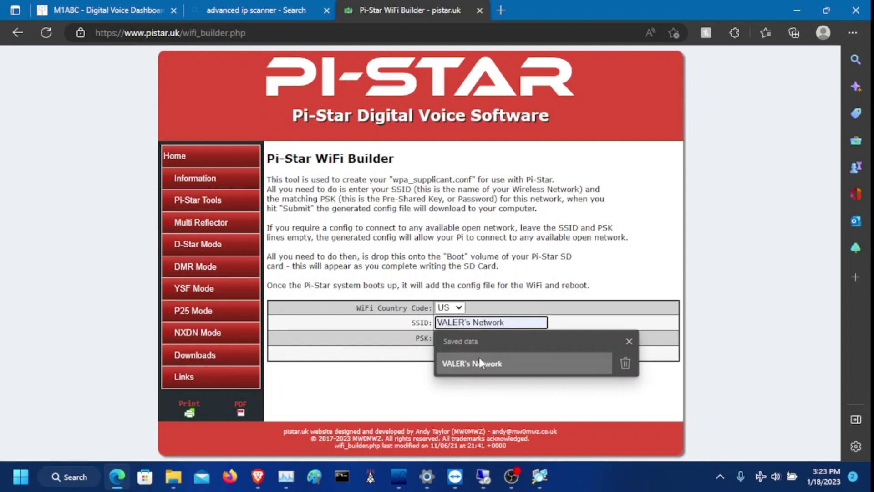
left_click(444, 369)
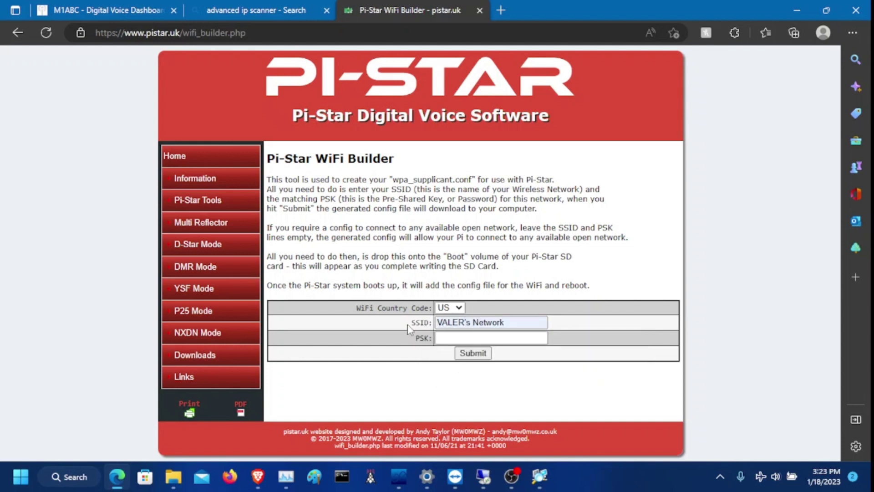
left_click(445, 337)
left_click(629, 357)
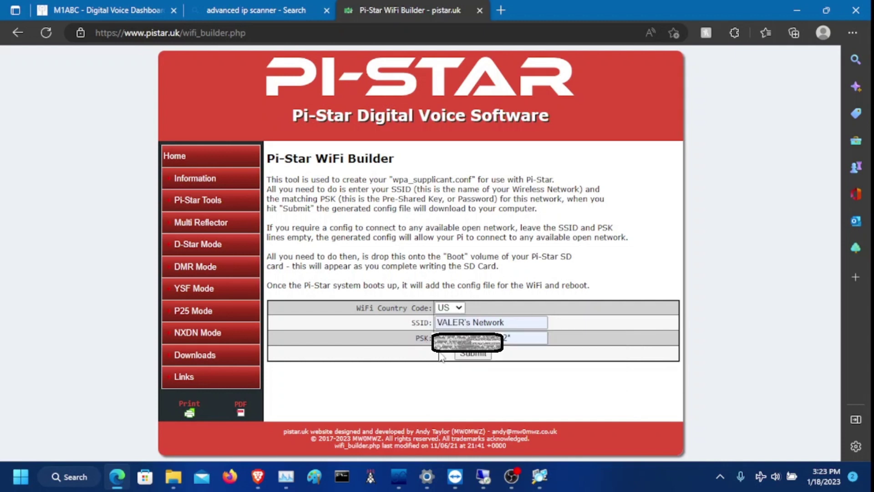
left_click(446, 308)
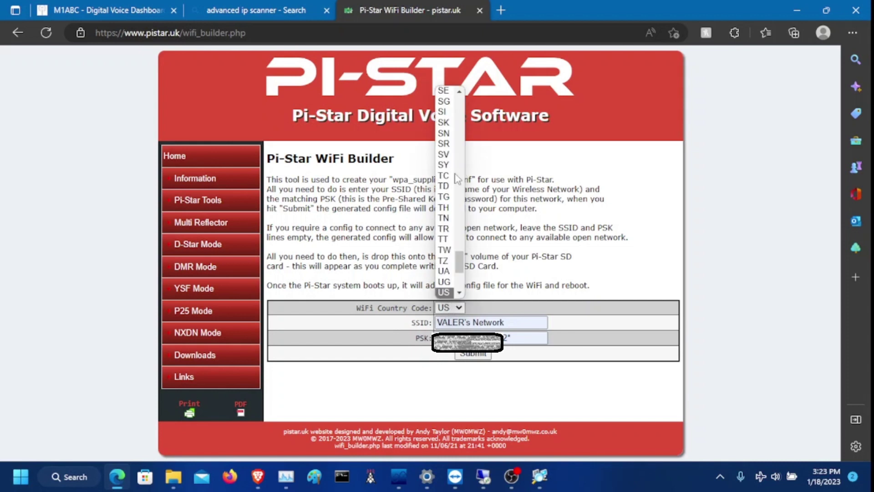
left_click(444, 291)
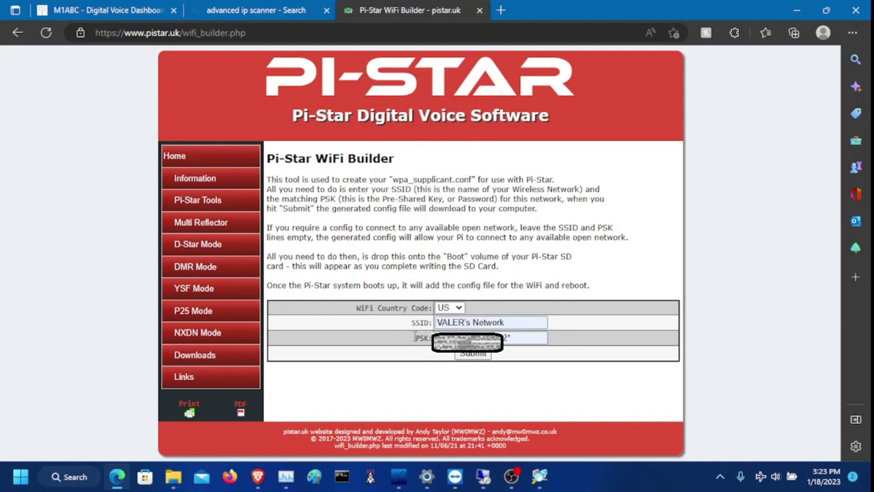
left_click(466, 358)
Paste wpa_supplicant.conf into boot (D:) > overlays, replacing the old copy, and eject the card.
mouse_move(173, 476)
left_click(121, 415)
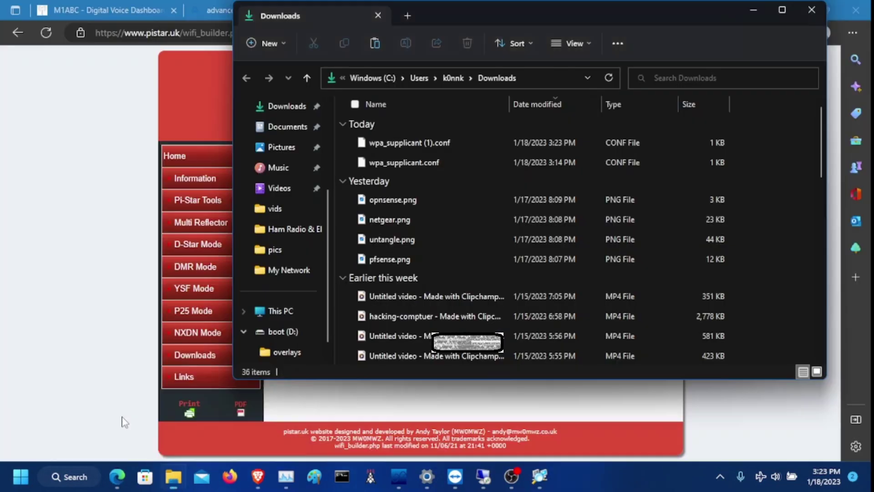
left_click(380, 167)
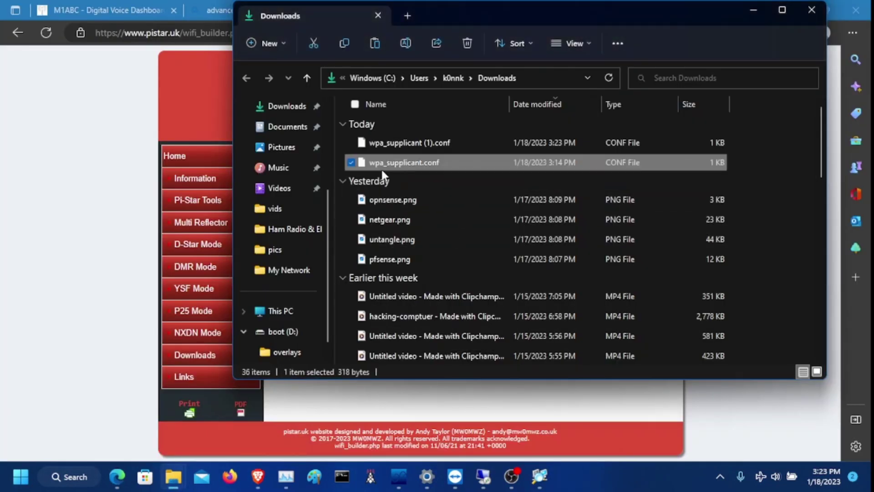
scroll(260, 275, "down", 1)
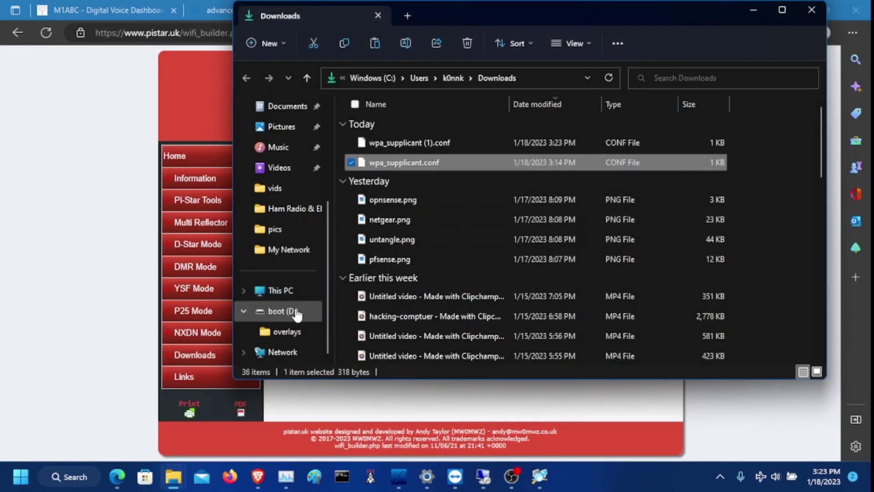
left_click(280, 310)
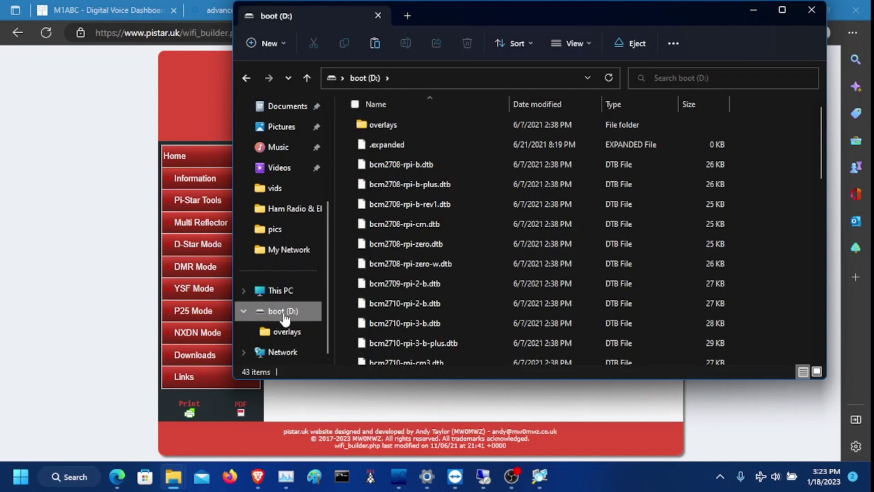
double_click(376, 126)
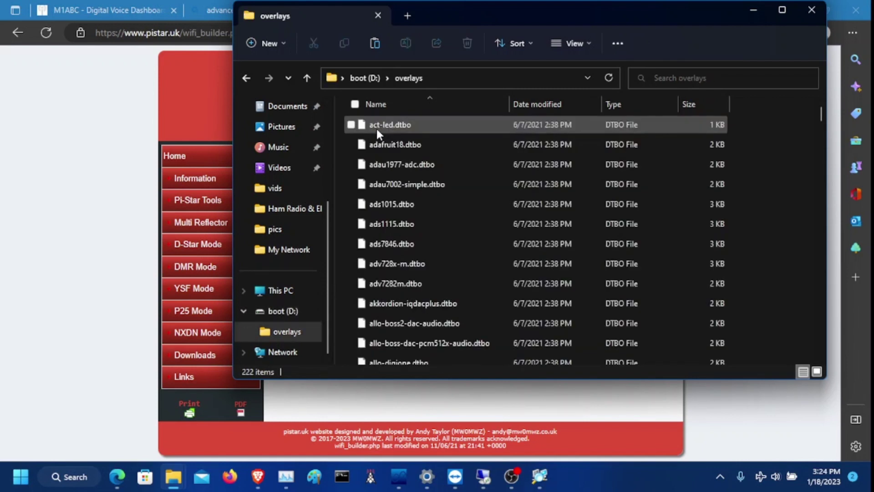
key("ctrl+v")
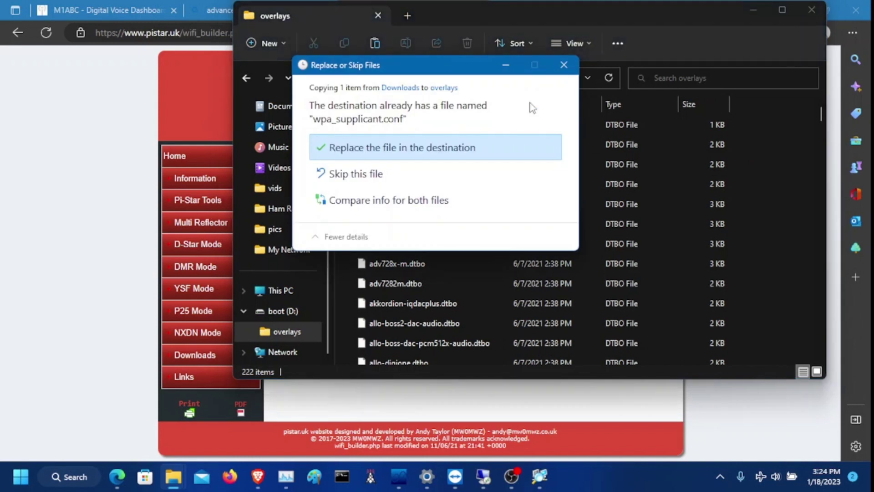
left_click(509, 147)
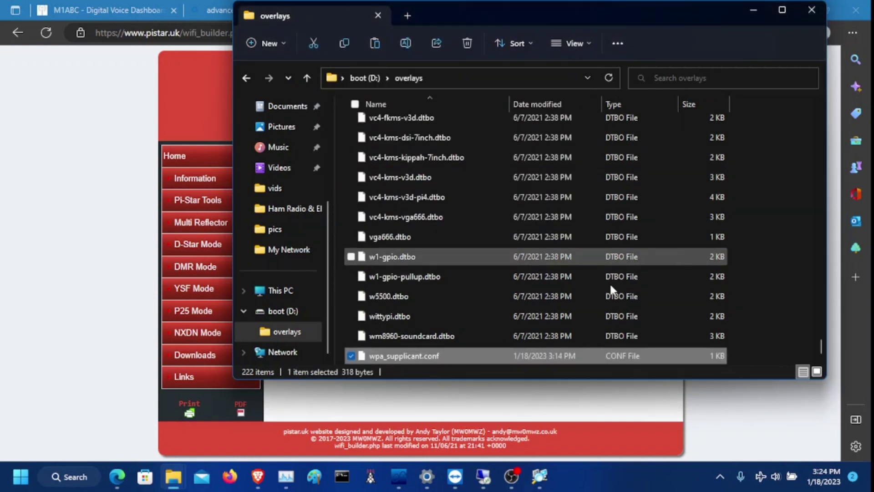
right_click(290, 319)
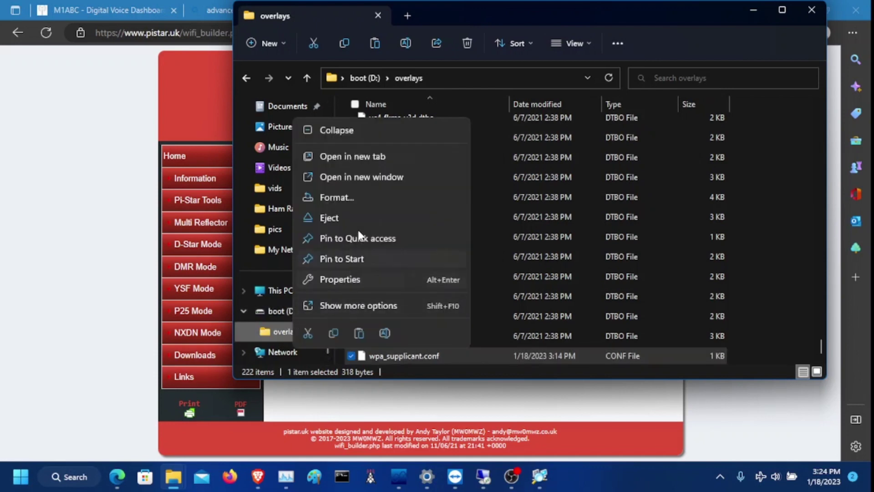
left_click(349, 213)
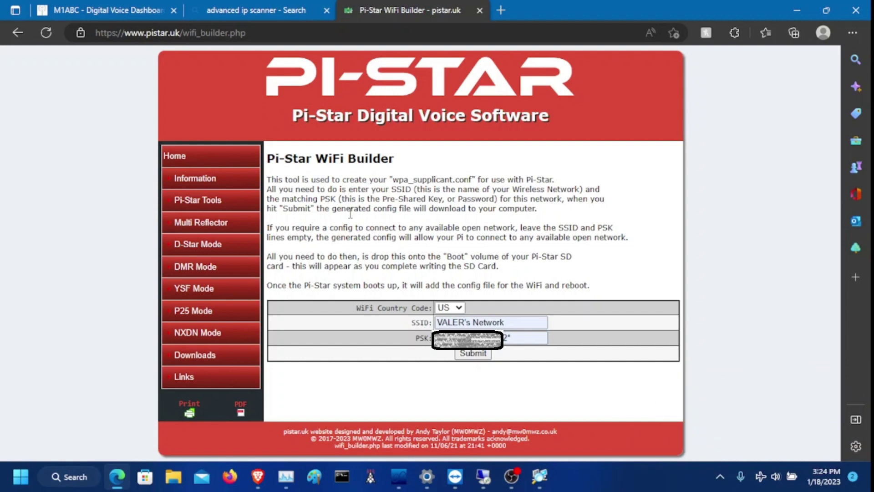
Download the Advanced IP Scanner .exe from the Bing result, then close its download page.
left_click(223, 6)
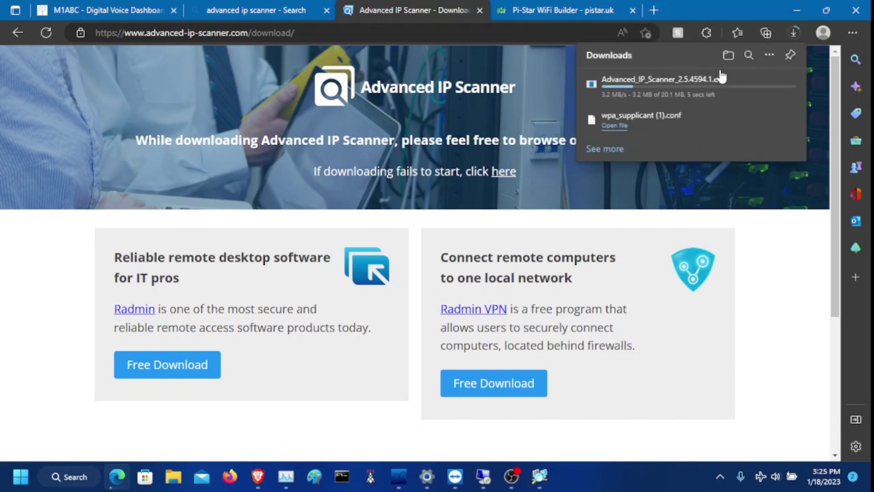
left_click(778, 83)
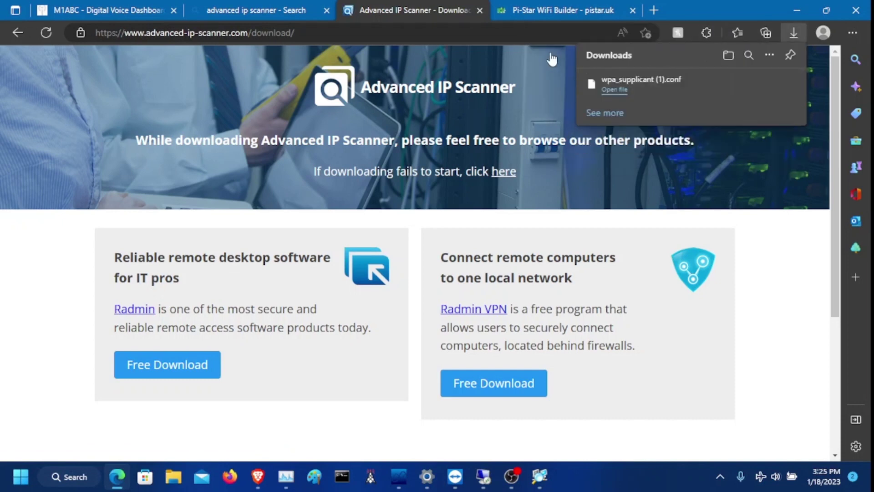
left_click(479, 10)
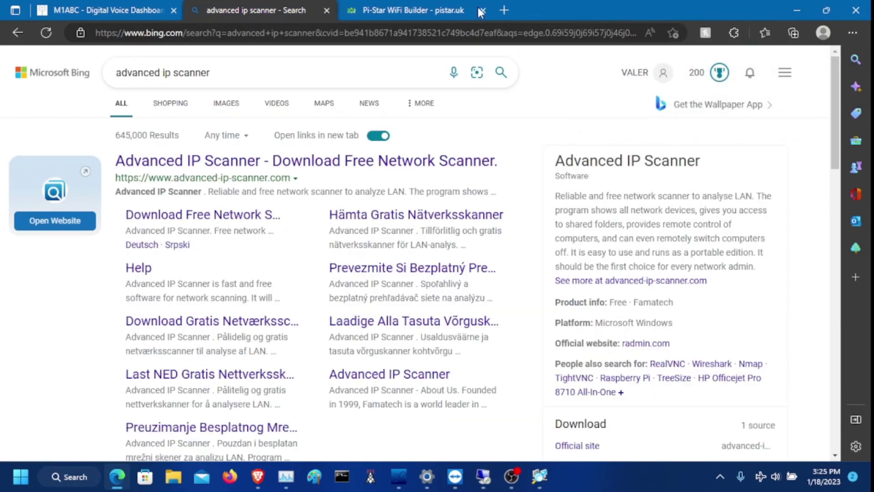
Rescan 10.27.27.1-5 in Advanced IP Scanner and select the Raspberry Pi at 10.27.27.5.
left_click(539, 487)
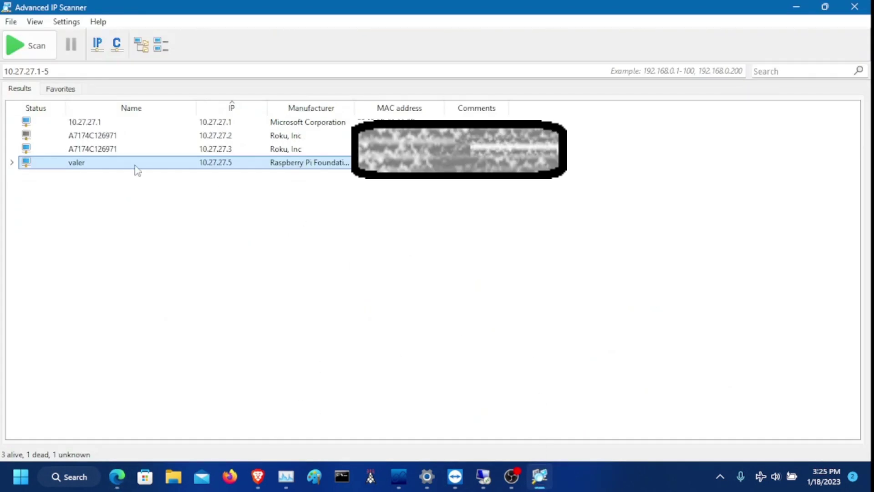
left_click(33, 53)
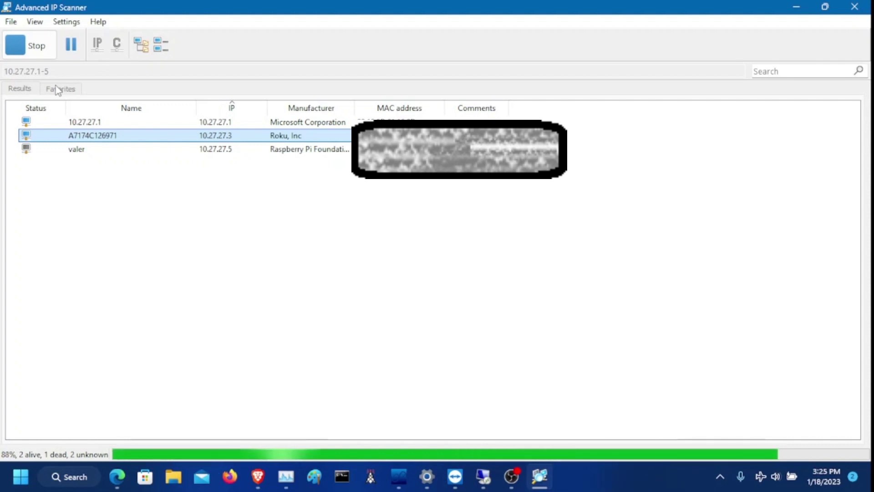
left_click(89, 150)
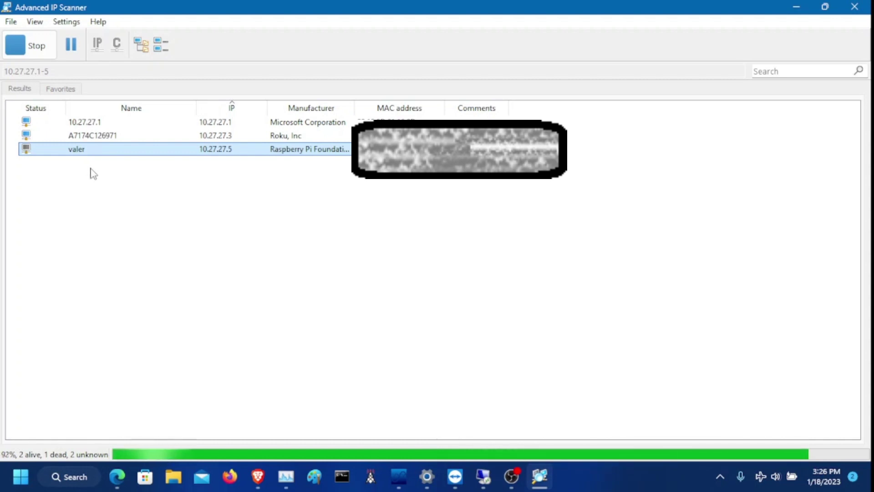
Load the Pi-Star dashboard at 10.27.27.5 in the browser.
left_click(117, 476)
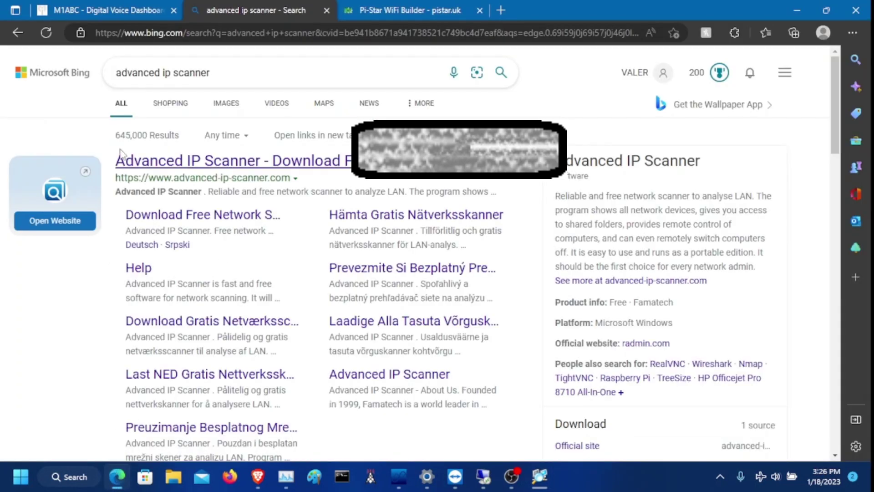
left_click(69, 5)
left_click(230, 476)
type("10.27")
key("BackSpace")
type(".27")
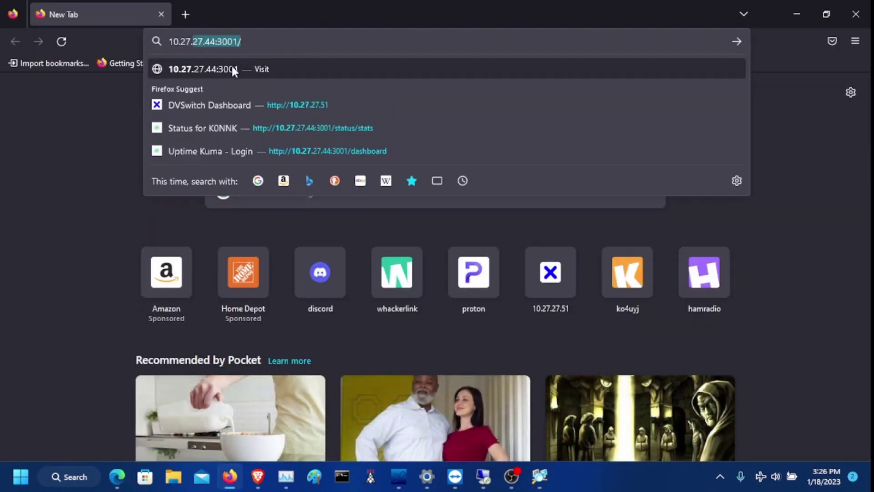
type(".51")
key("Return")
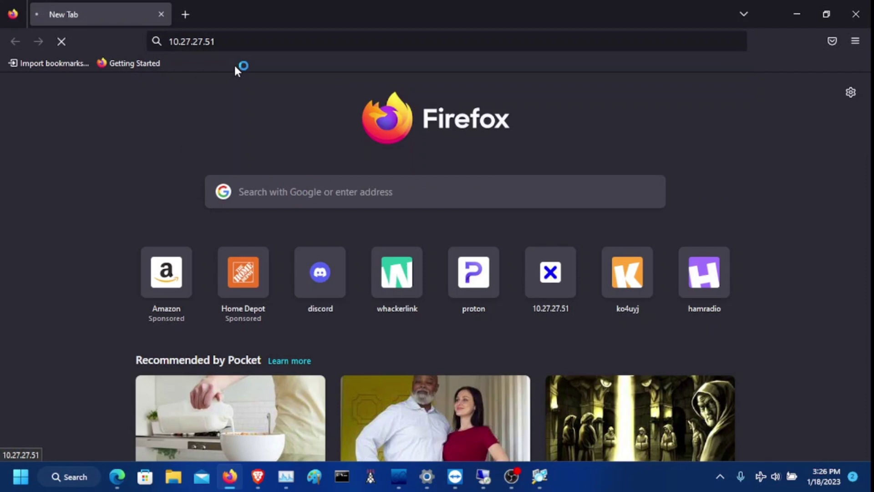
left_click(226, 41)
key("BackSpace")
key("BackSpace")
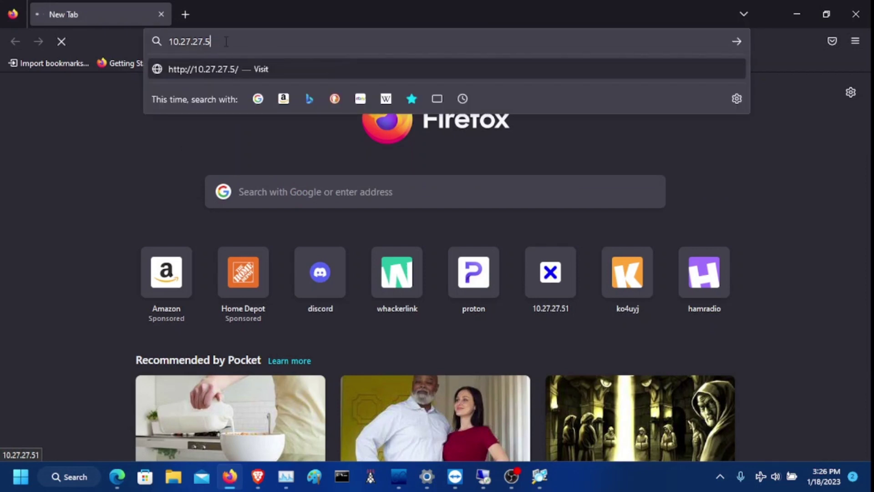
key("Return")
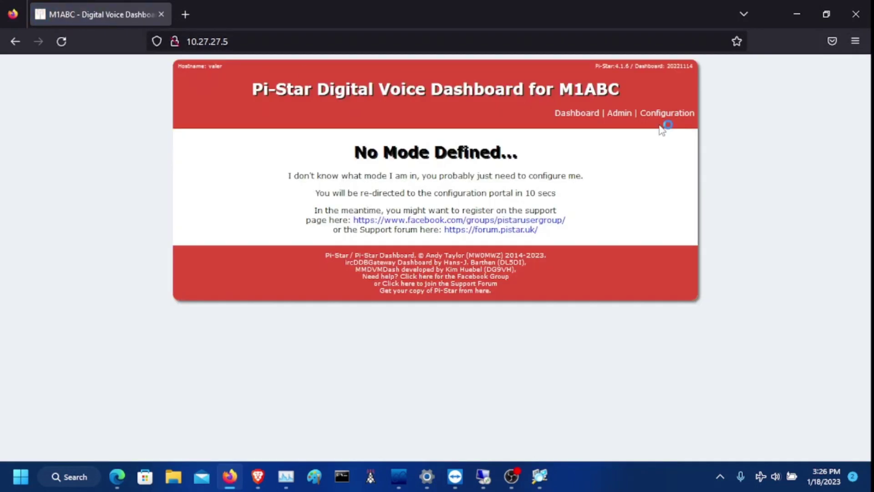
Sign in to the Configuration page with the hotspot username and password, declining to save the login.
left_click(657, 113)
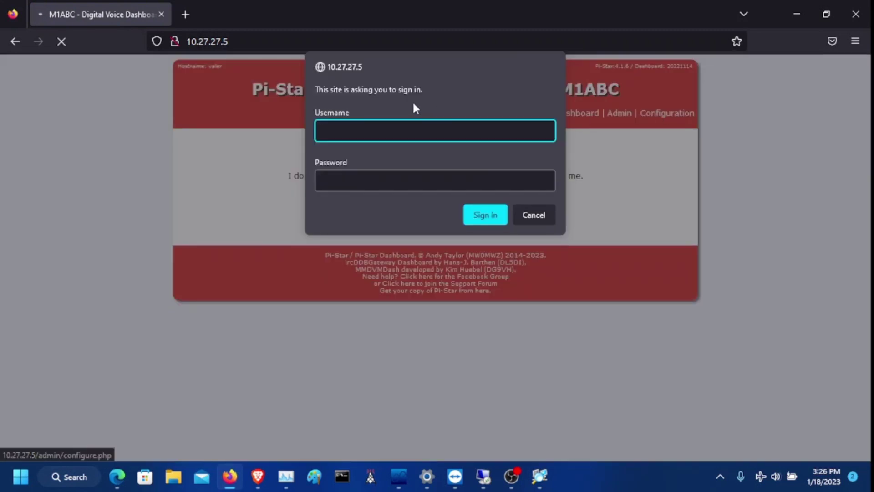
type("pi-star")
left_click(405, 182)
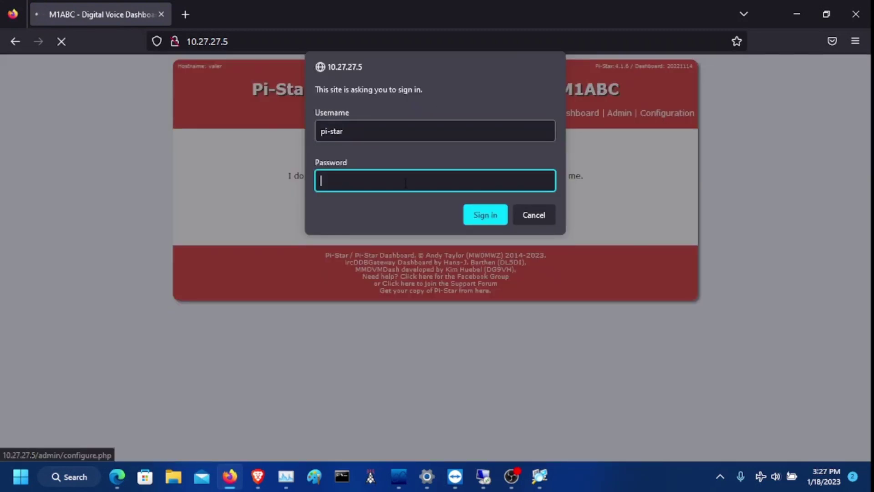
key("Return")
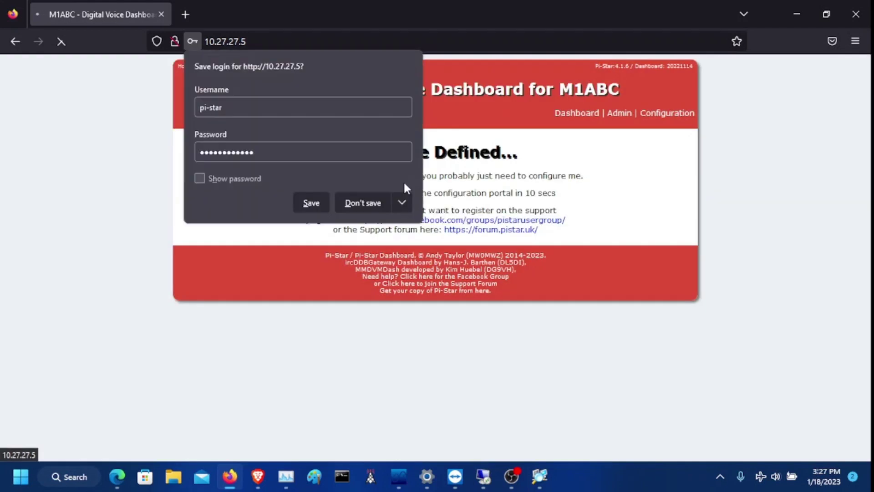
left_click(374, 201)
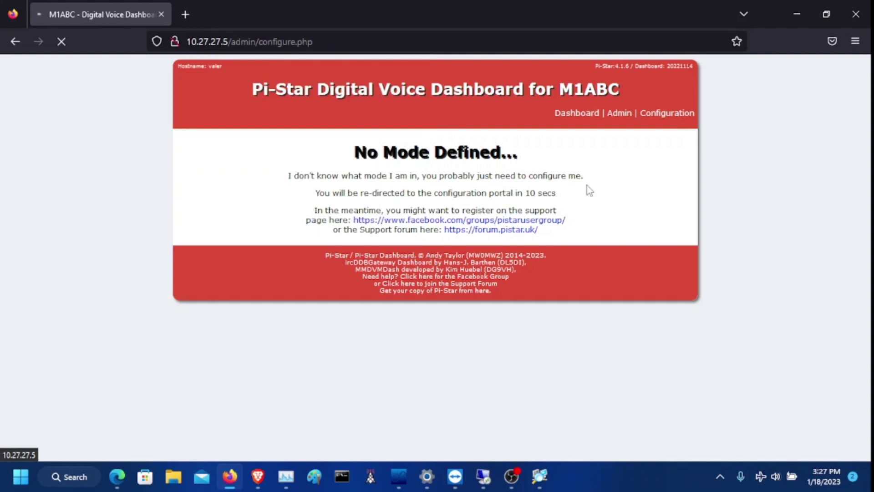
scroll(335, 314, "down", 1)
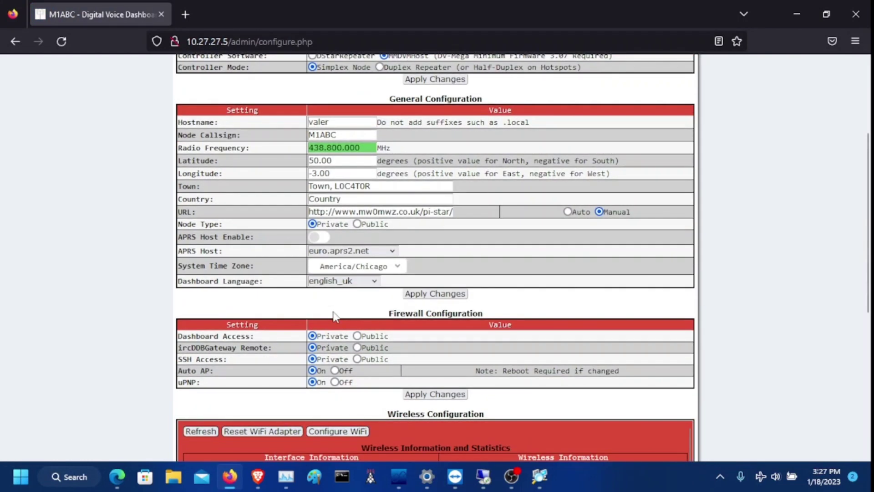
scroll(334, 316, "up", 2)
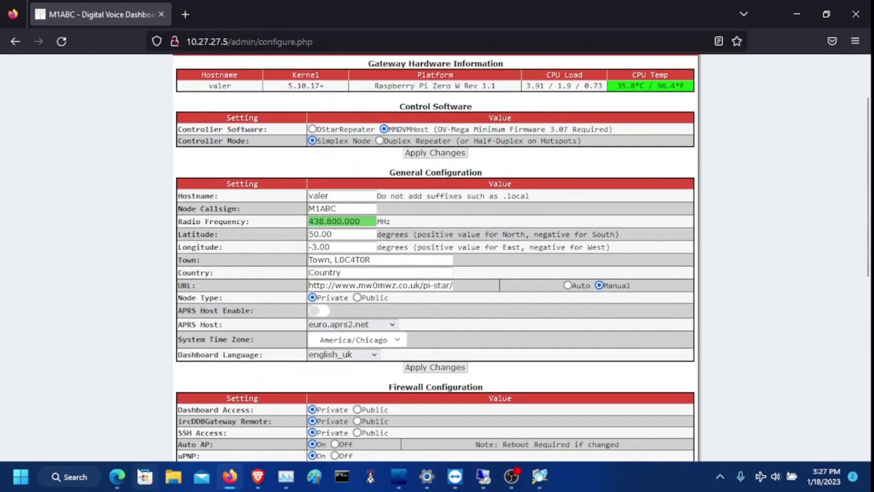
left_click(117, 476)
Replace the Node Callsign with the operator's callsign and enter 446.550.000 as Radio Frequency.
left_click(100, 321)
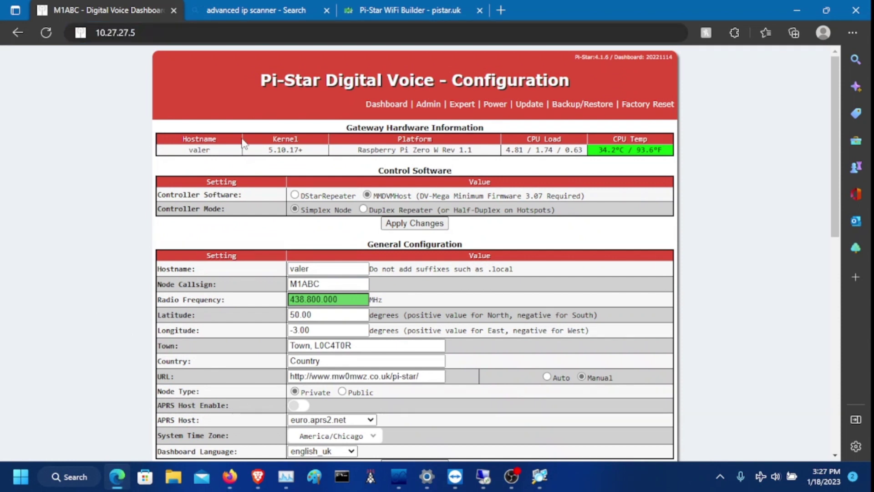
scroll(255, 258, "down", 1)
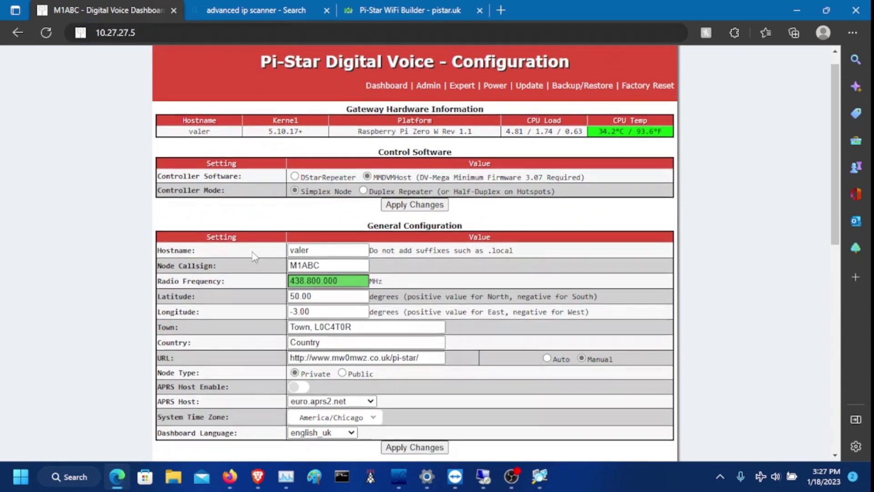
double_click(326, 260)
type("K0NNK")
key("BackSpace")
type("K")
key("Tab")
type("446.550")
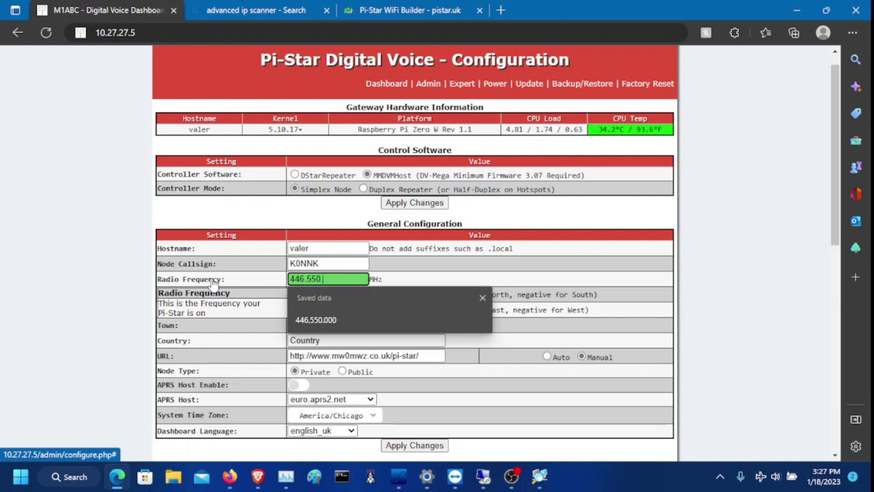
type(".000")
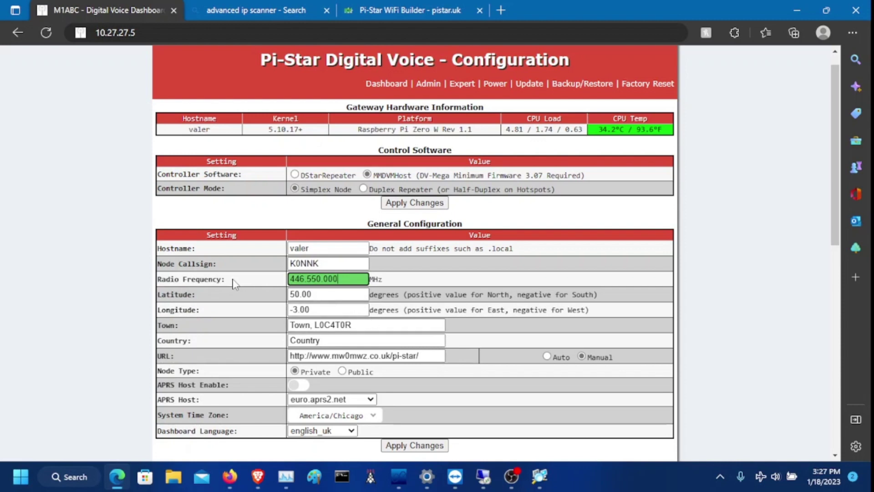
Fill in Town 'Elkader, Iowa', Country 'USA' and the operator's saved QRZ profile URL.
scroll(264, 314, "down", 1)
left_click_drag(358, 268, 235, 273)
type("e")
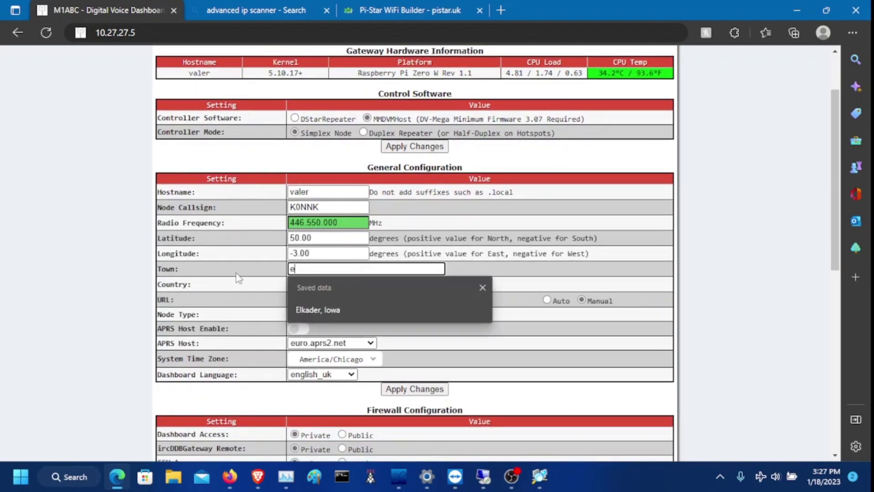
type("\\")
key("BackSpace")
key("BackSpace")
type("Elkader, Iowa")
key("Tab")
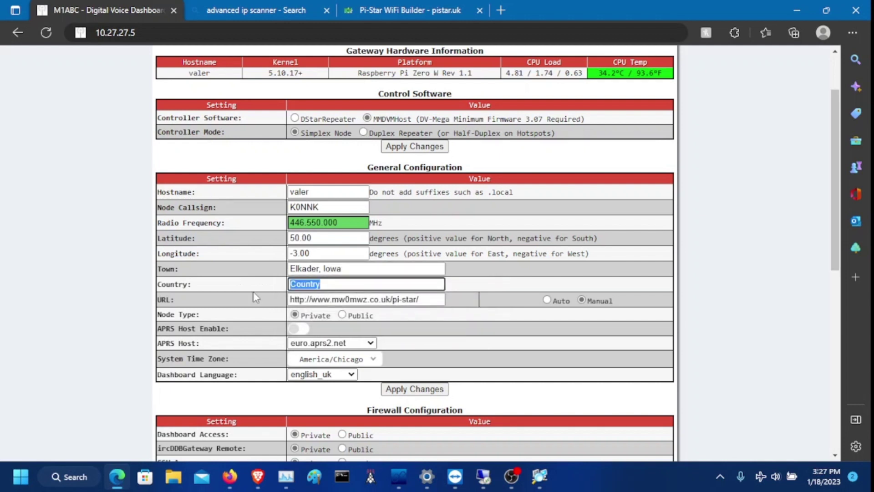
type("USA")
key("Tab")
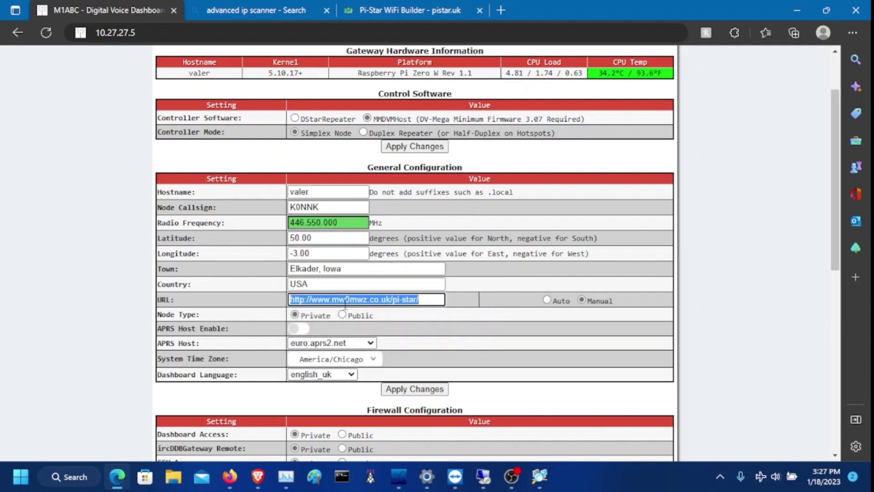
type("http")
left_click(350, 338)
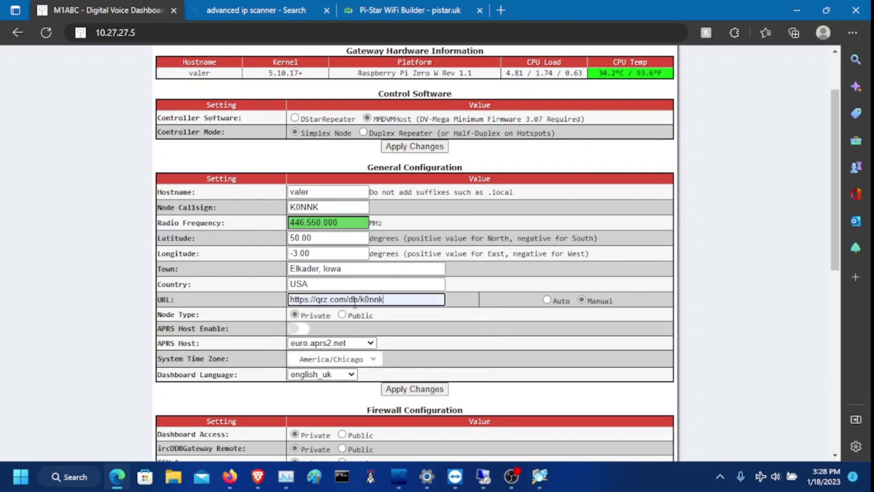
Set the node type to Public and apply the General Configuration changes.
scroll(338, 272, "down", 1)
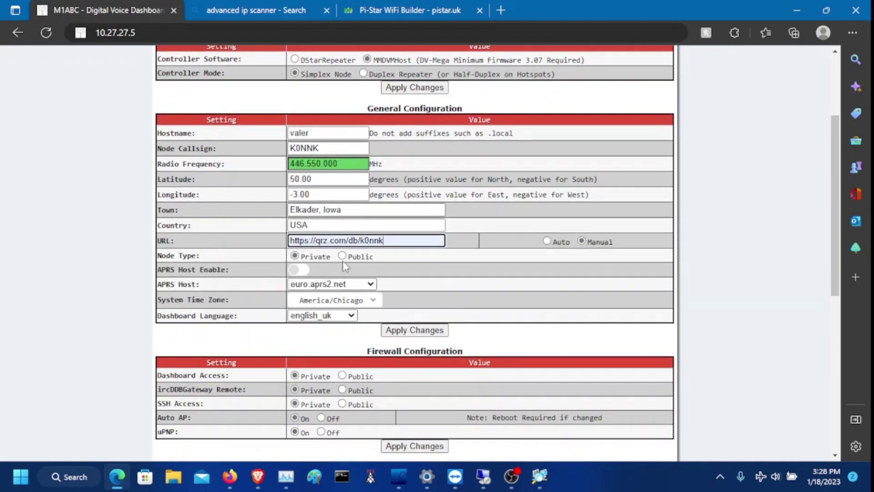
left_click(342, 256)
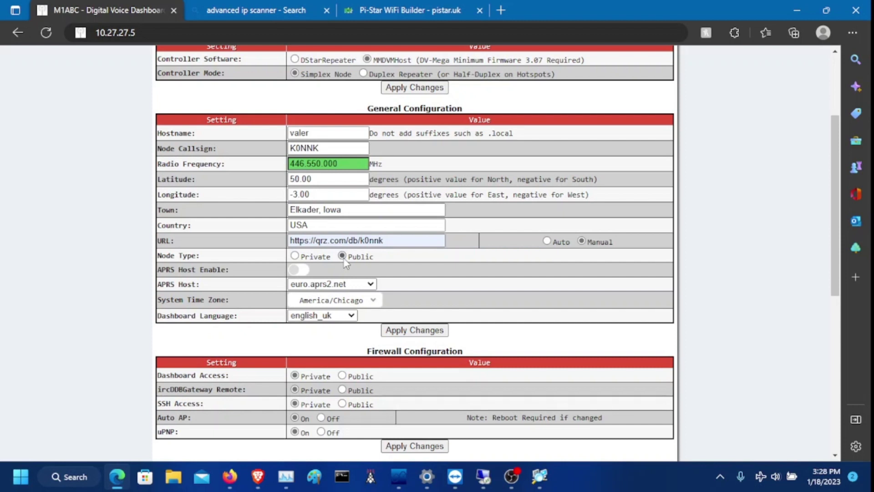
right_click(298, 258)
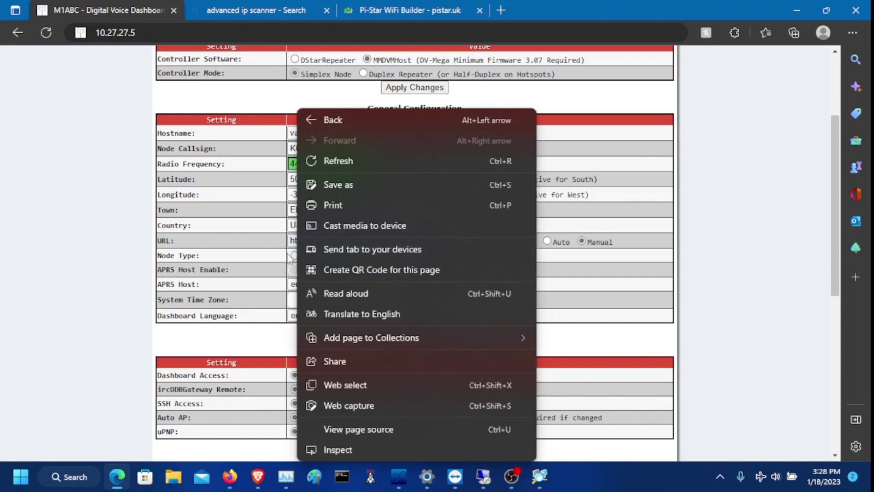
left_click(296, 257)
left_click(295, 256)
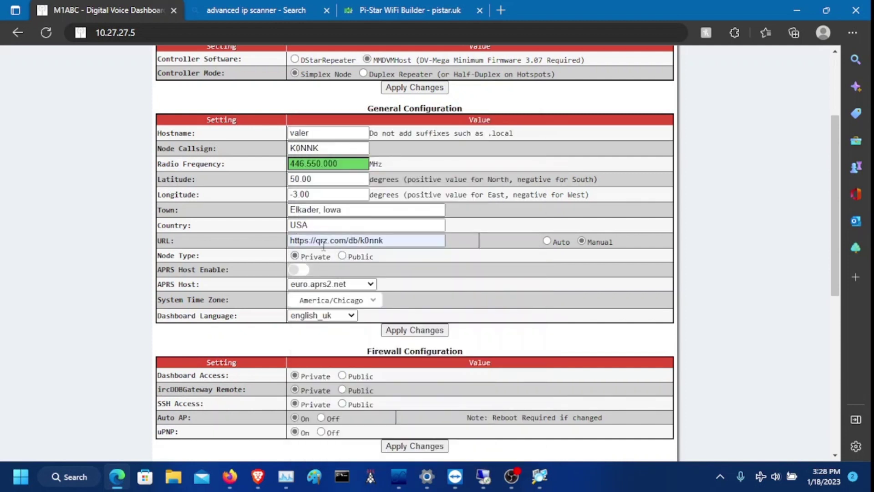
left_click(342, 257)
scroll(352, 272, "down", 1)
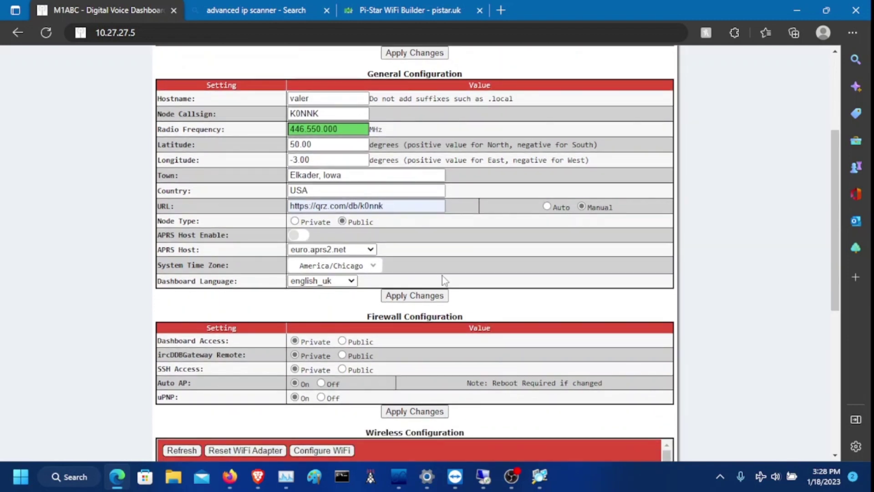
left_click(428, 297)
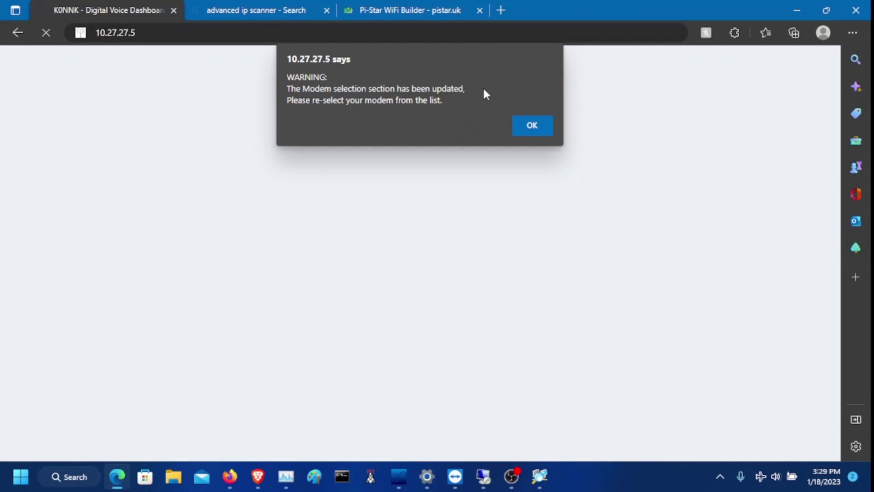
Acknowledge the modem warning and switch on DMR Mode and YSF Mode in MMDVMHost Configuration.
left_click(533, 127)
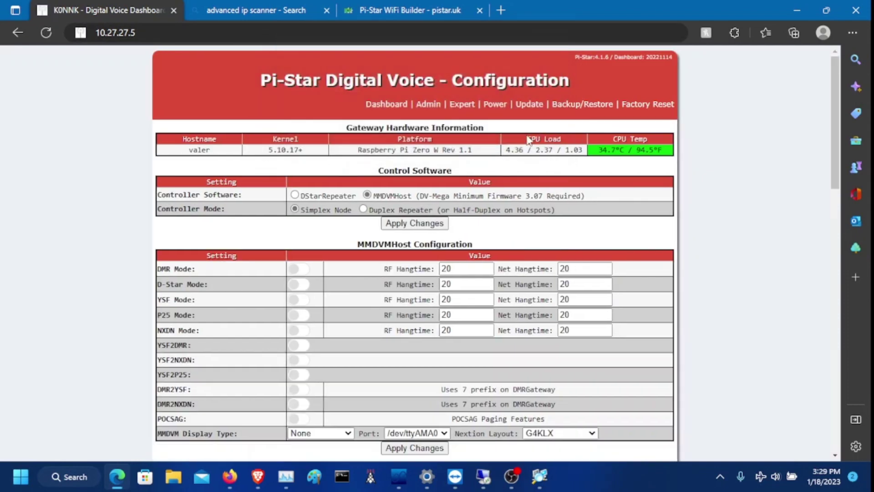
scroll(148, 257, "down", 2)
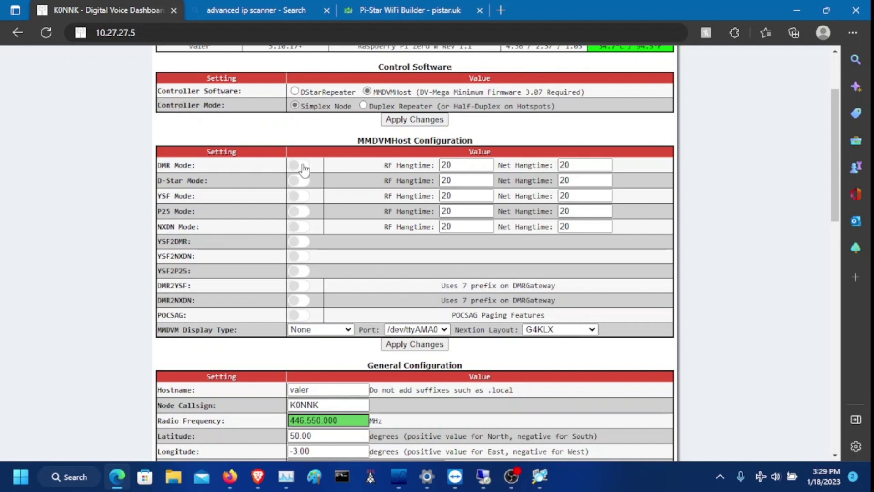
left_click(298, 167)
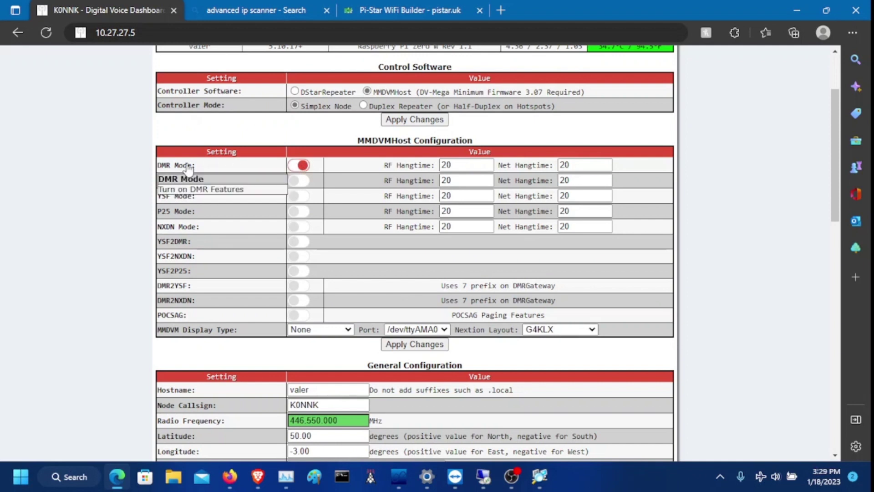
left_click(300, 197)
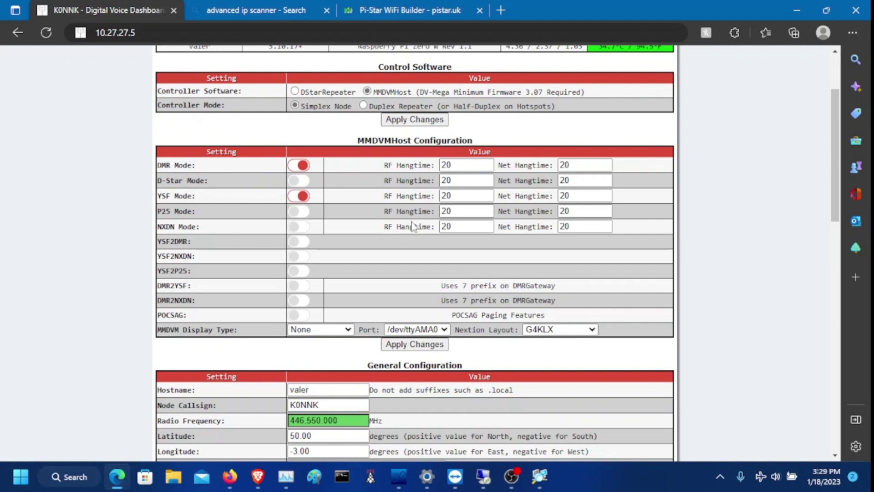
left_click(469, 163)
left_click(618, 174)
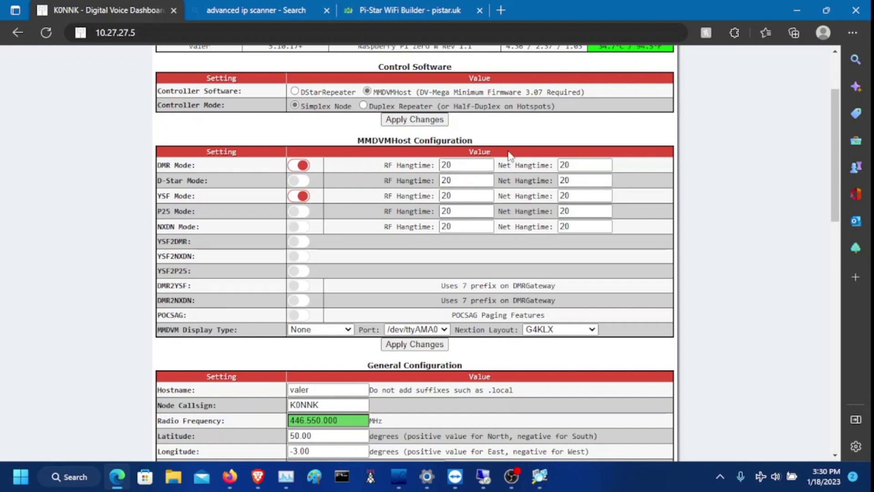
Choose STM32-DVM / MMDVM_HS - Raspberry Pi Hat (GPIO) as Radio/Modem Type and apply changes.
scroll(70, 205, "down", 5)
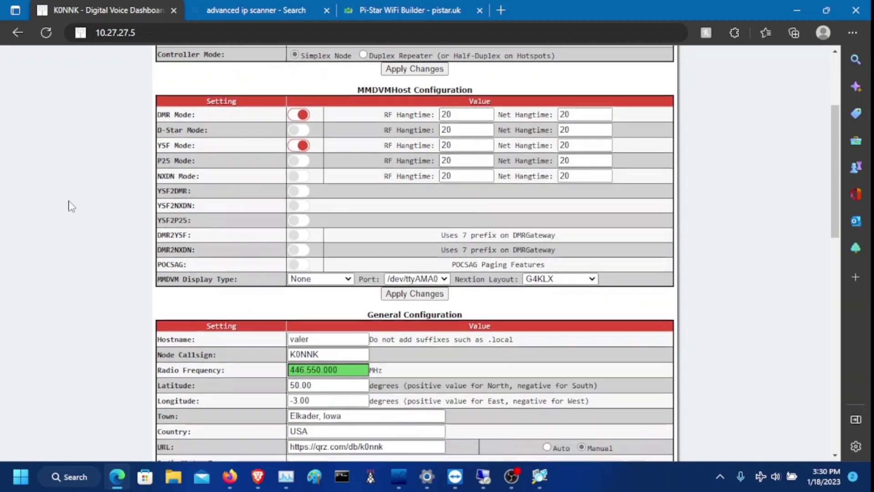
scroll(70, 206, "down", 2)
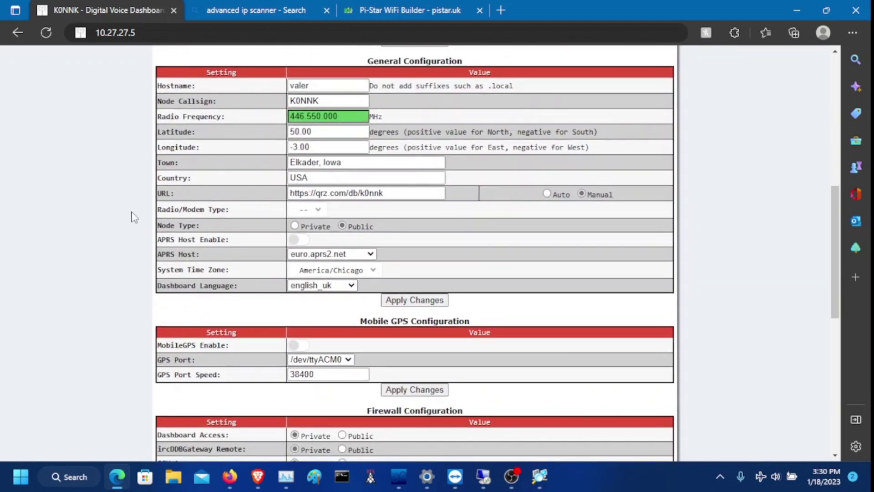
left_click(304, 211)
type("gpio")
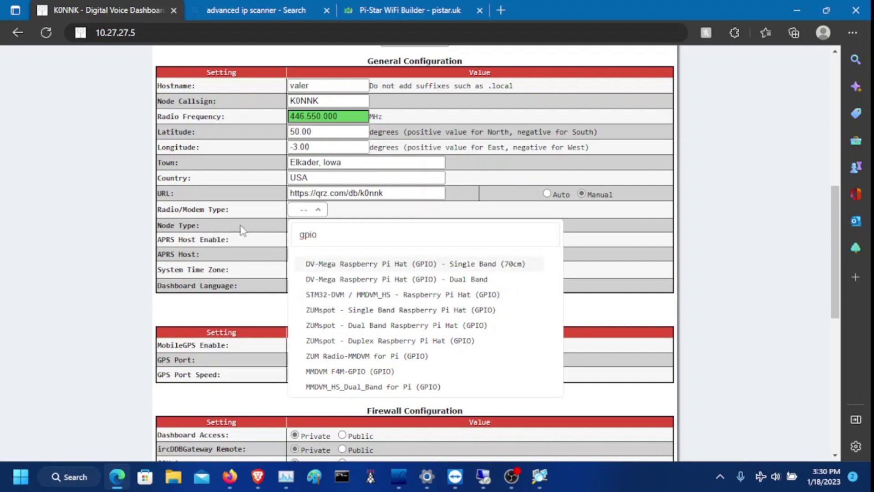
left_click(306, 209)
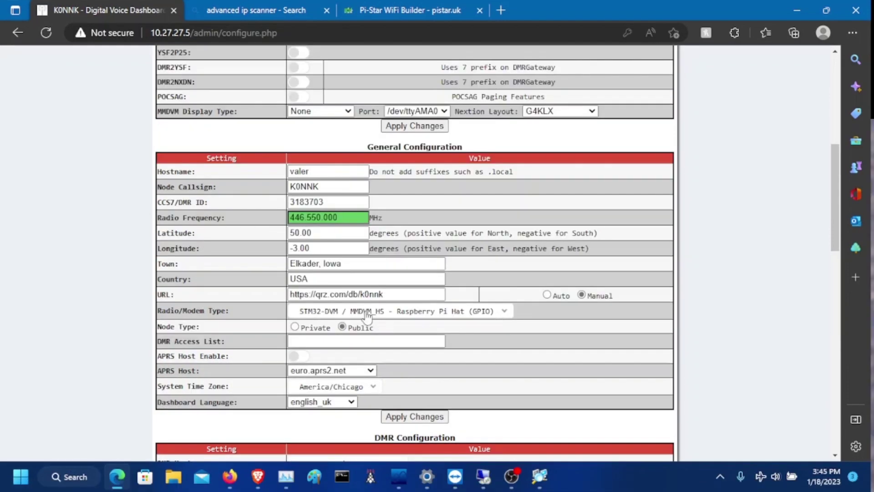
left_click(303, 313)
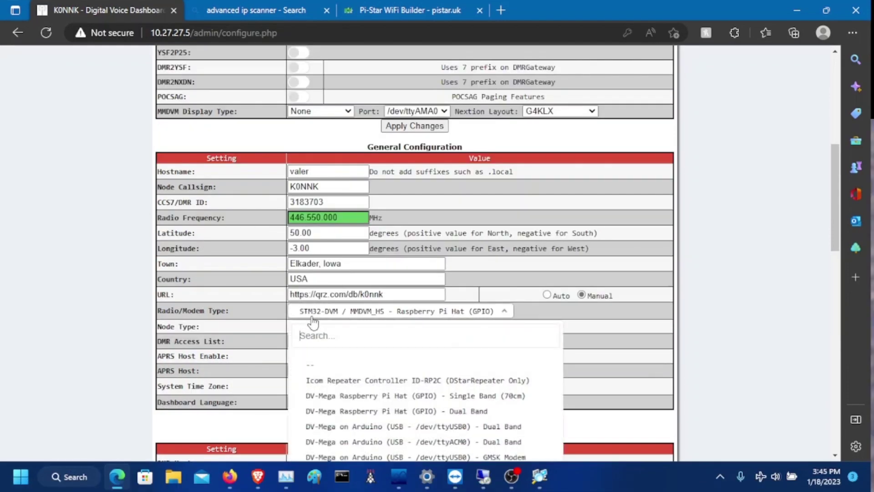
type("gpio")
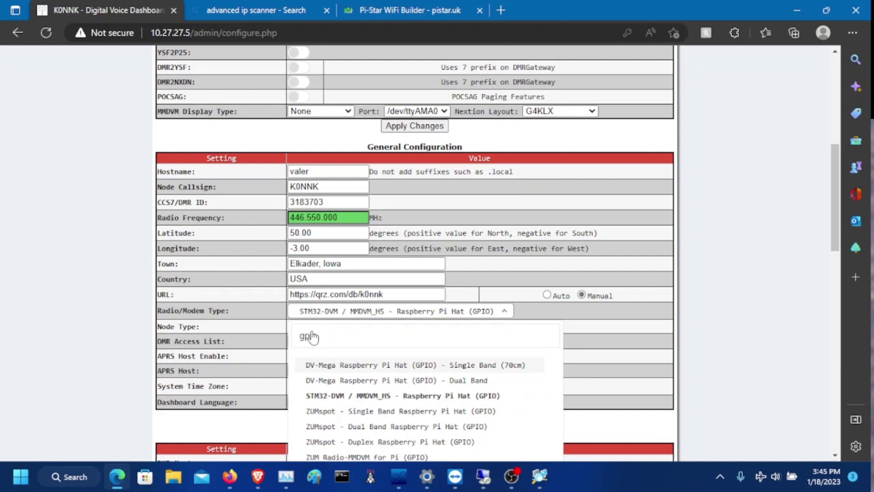
left_click(332, 403)
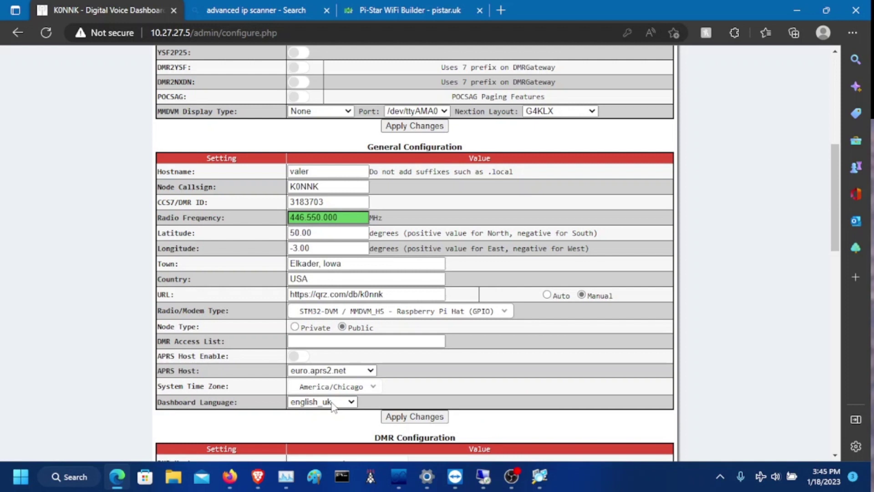
left_click(415, 416)
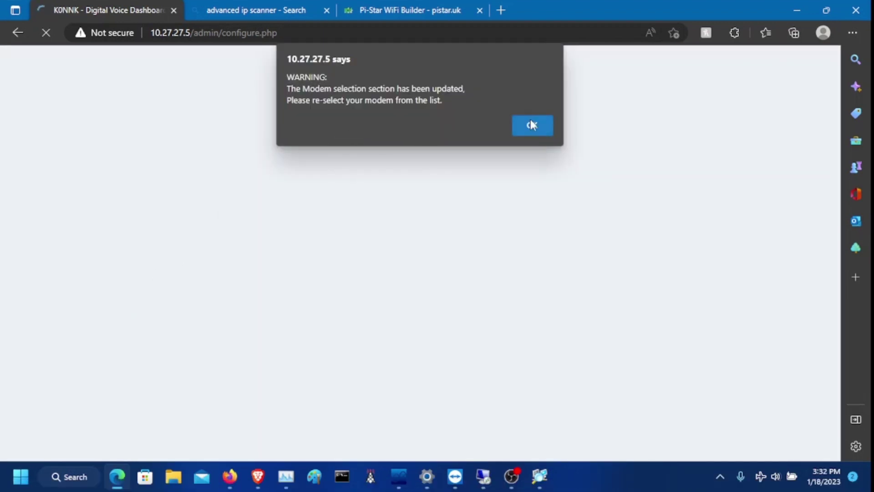
Dismiss the modem warning and overwrite the 1234567 CCS7/DMR ID with the operator's registered DMR ID.
left_click(522, 127)
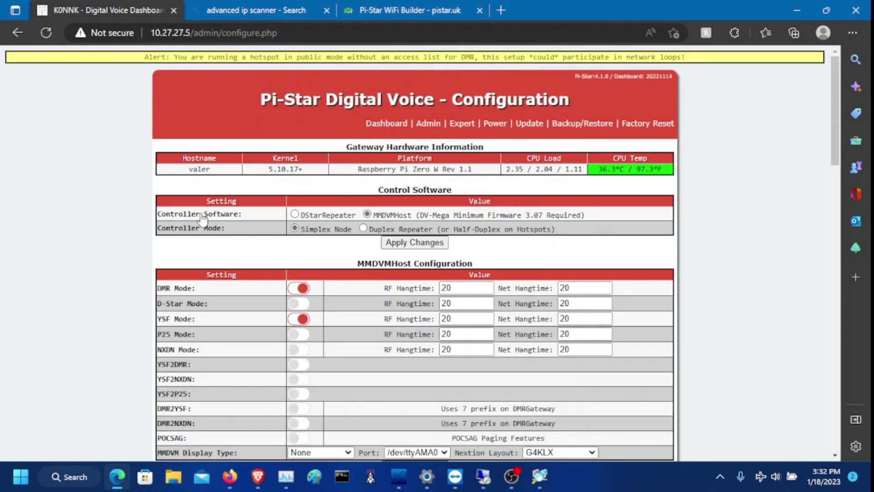
scroll(56, 254, "down", 2)
scroll(56, 254, "down", 5)
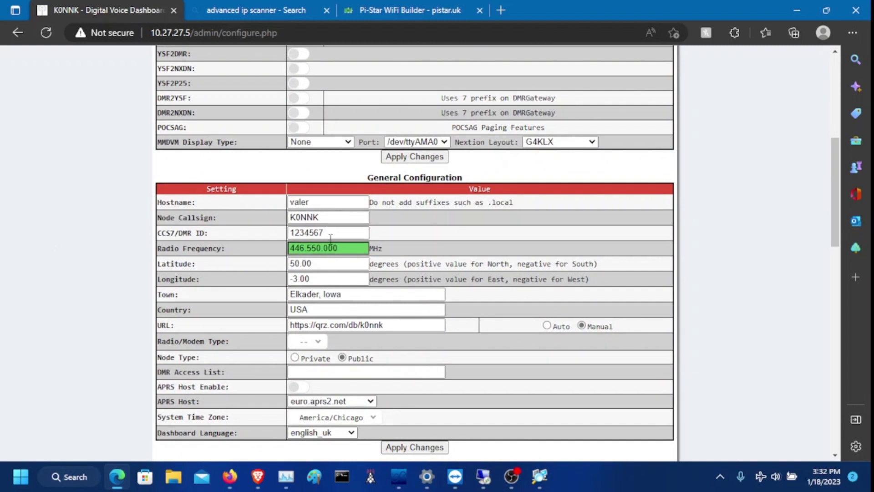
left_click_drag(330, 236, 240, 233)
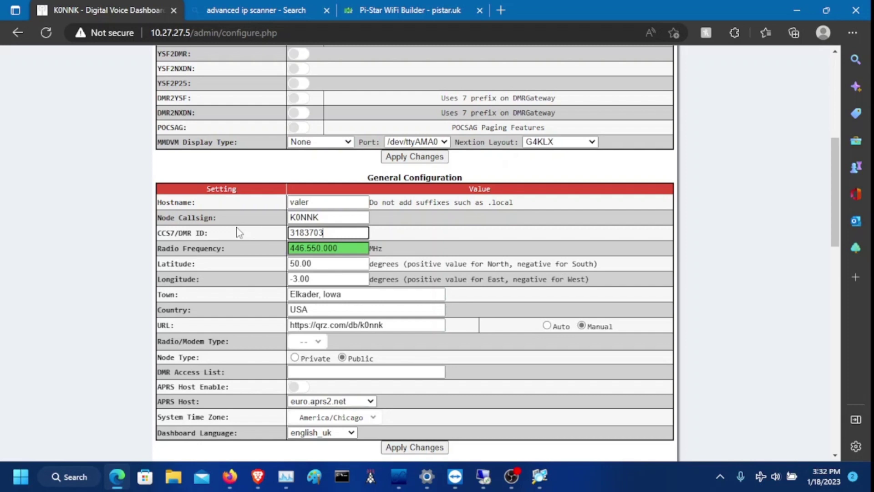
scroll(237, 231, "down", 3)
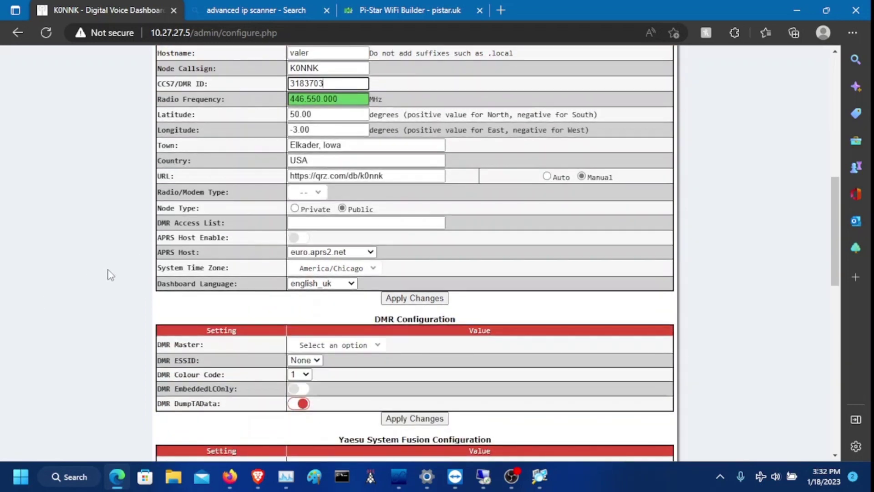
scroll(194, 303, "down", 4)
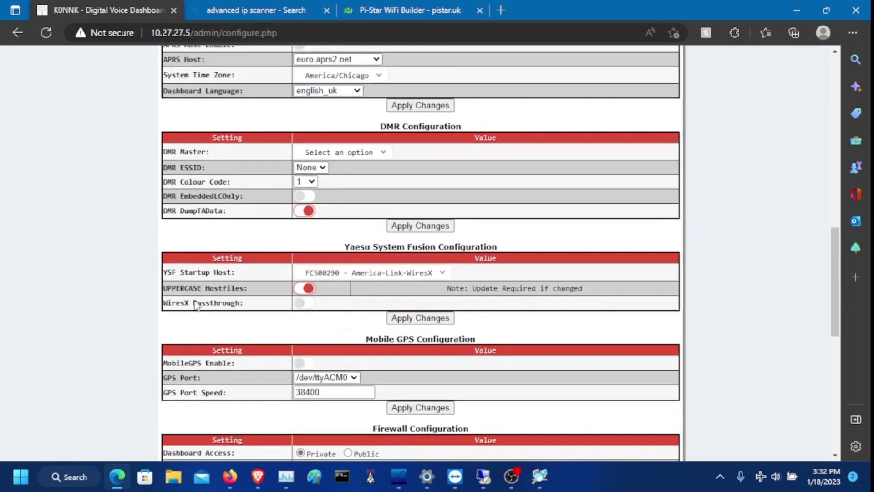
Search the DMR Master list for 310 and select BM_3103_United_States.
scroll(194, 302, "up", 1)
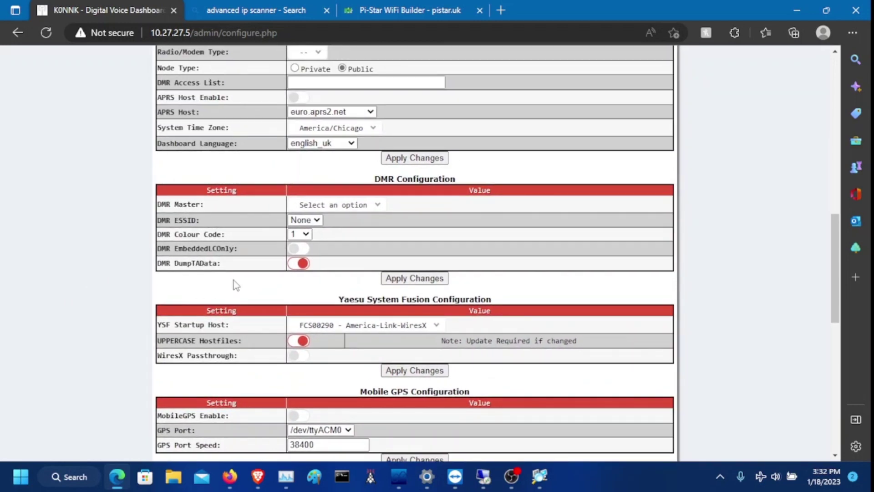
left_click(355, 205)
key("Escape")
left_click(350, 207)
type("tgif")
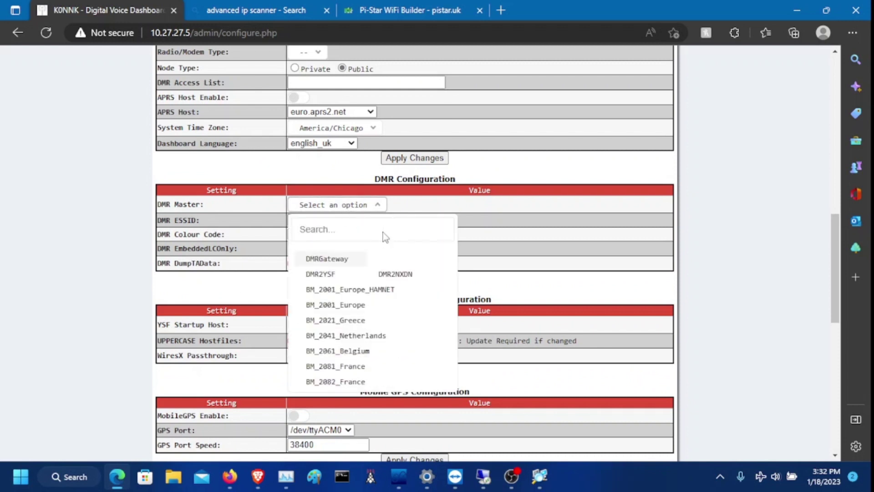
type("dmr")
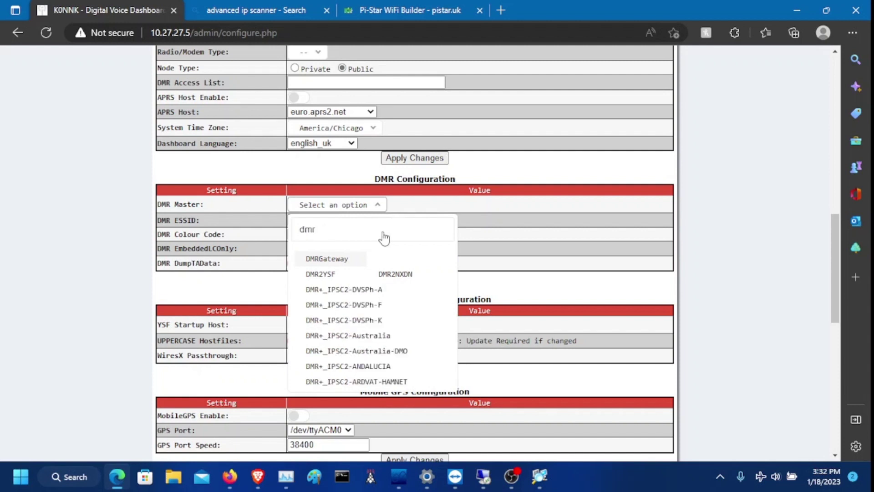
key("BackSpace")
key("BackSpace")
key("BackSpace")
type("mar")
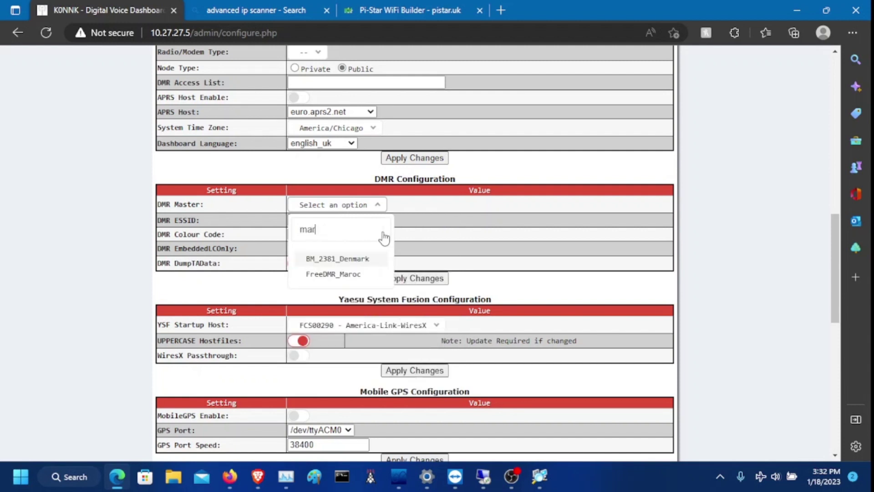
key("BackSpace")
key("BackSpace")
key("BackSpace")
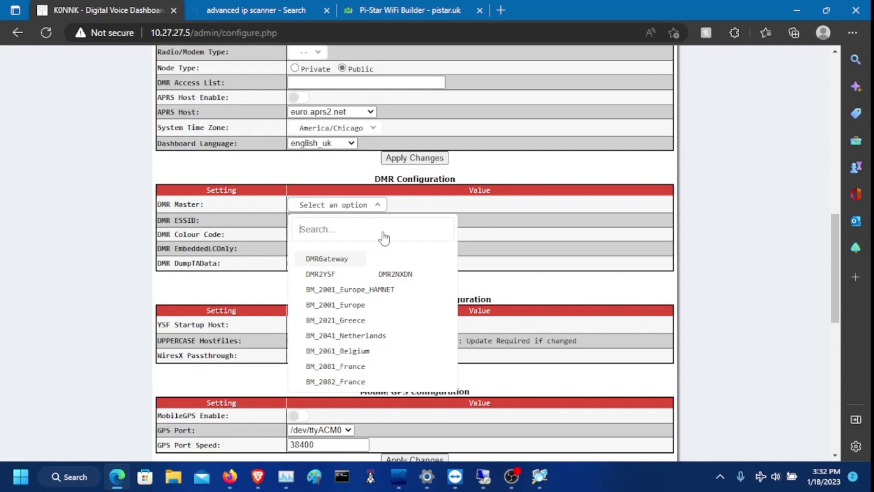
type("310")
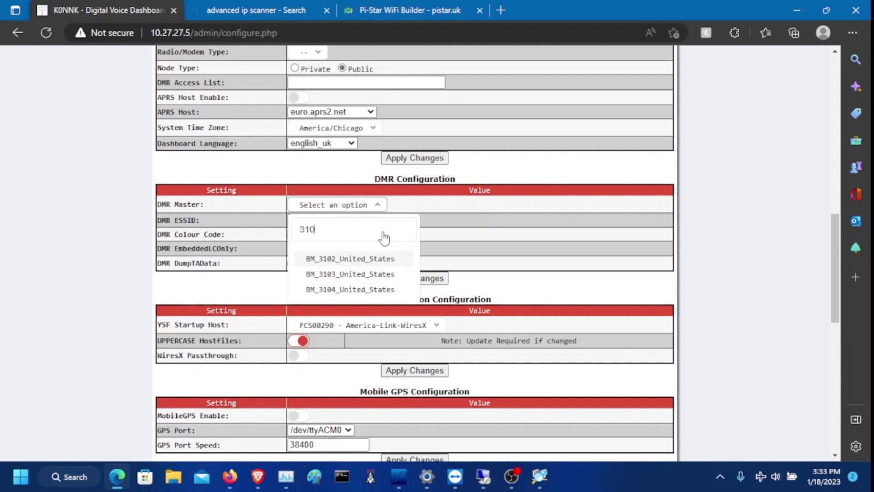
left_click(337, 274)
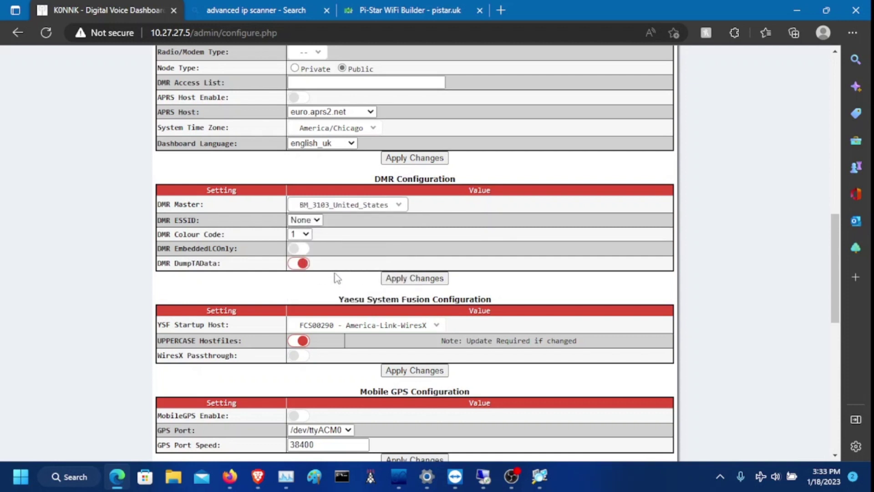
Leave the DMR ESSID set to None.
left_click(295, 207)
left_click(255, 210)
left_click(305, 220)
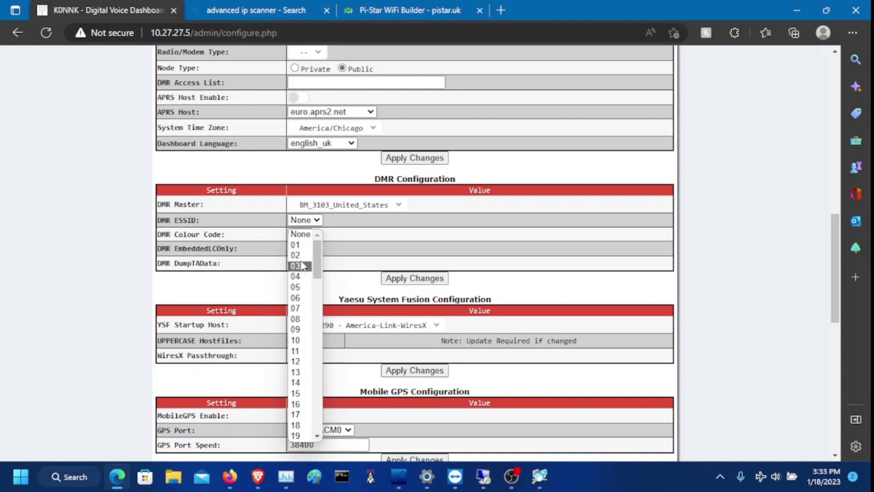
left_click(297, 235)
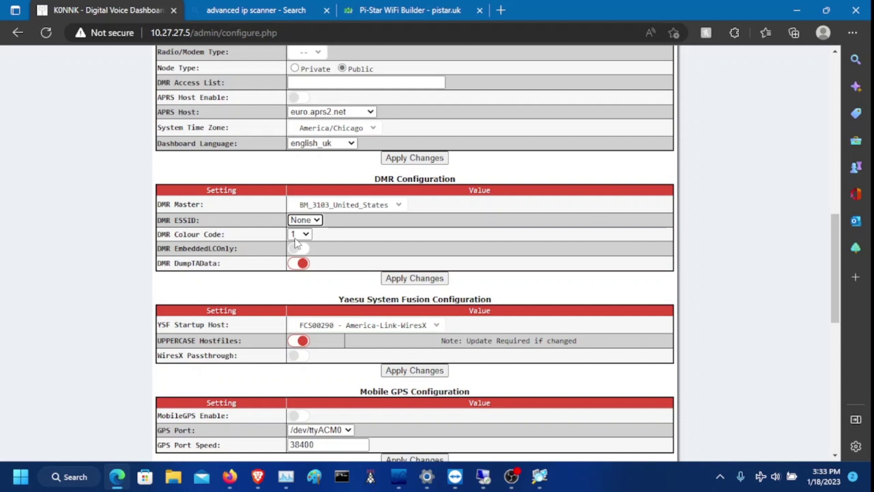
scroll(298, 245, "down", 3)
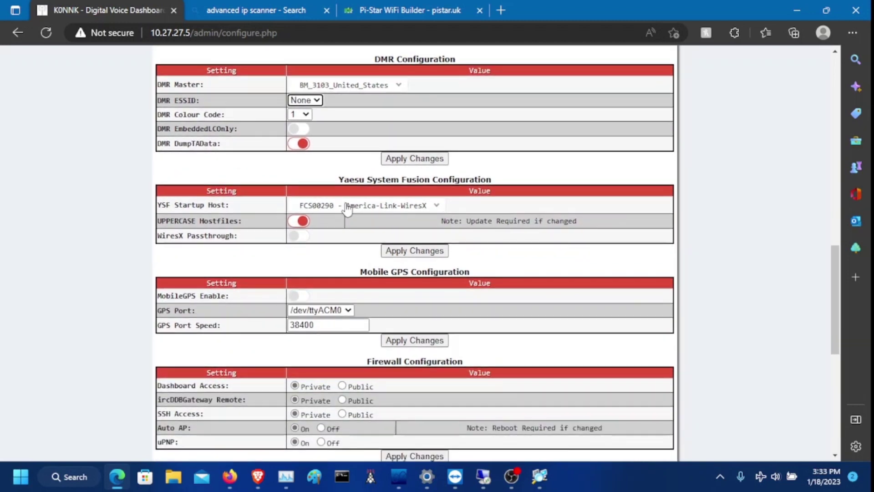
Reset the YSF Startup Host selection to None.
left_click(347, 208)
left_click(346, 207)
left_click(341, 207)
left_click(230, 202)
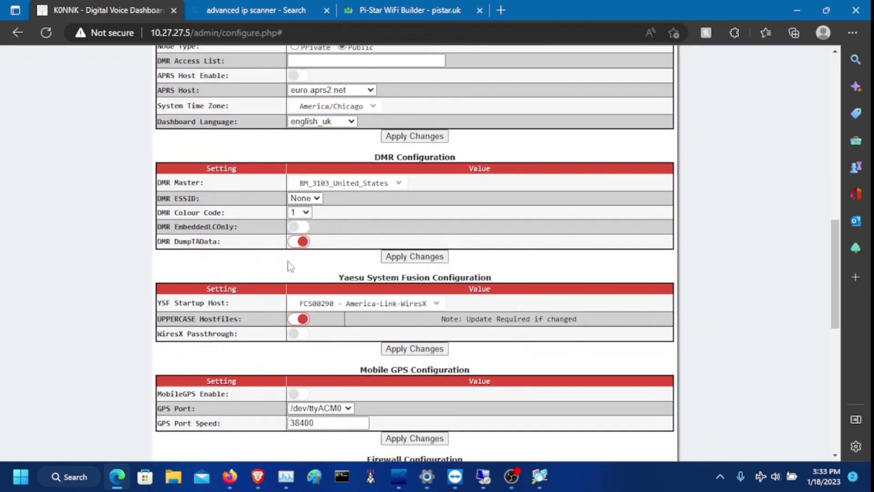
left_click(371, 304)
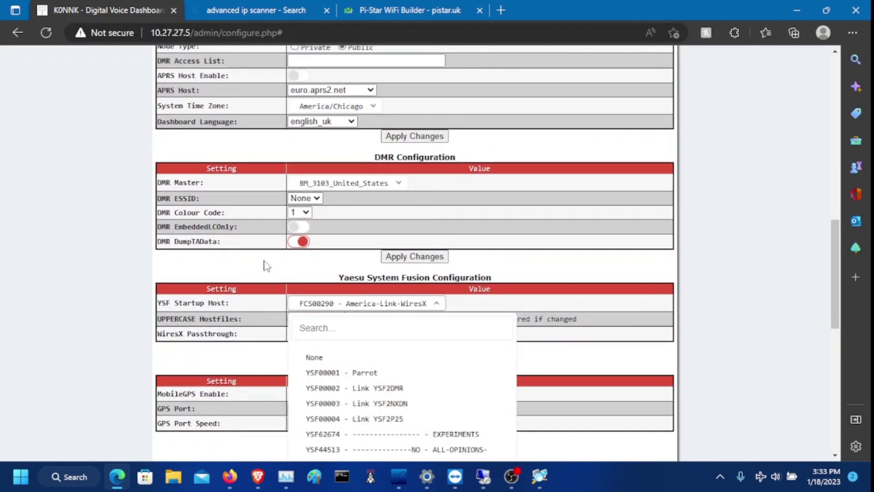
left_click(314, 357)
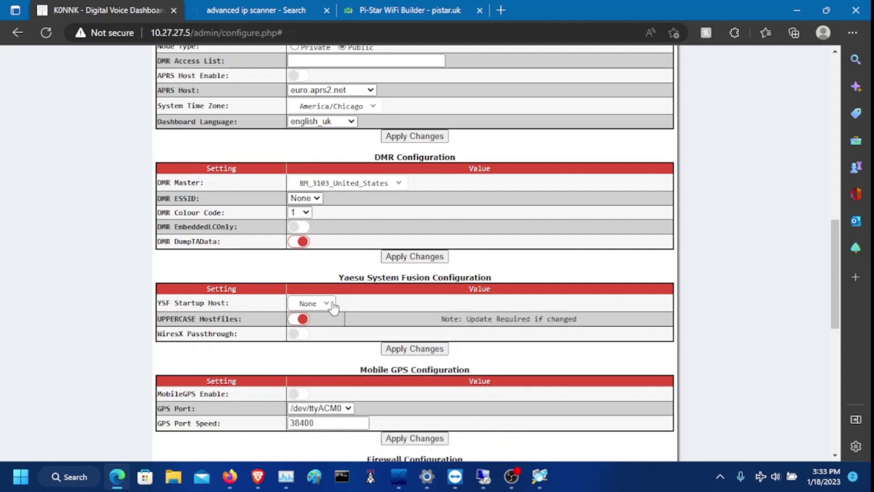
Set YSF Startup Host to YSF32592 - US-America-Link via search 'amer' and apply changes.
left_click(330, 303)
scroll(358, 378, "down", 5)
scroll(358, 377, "up", 5)
type("amer")
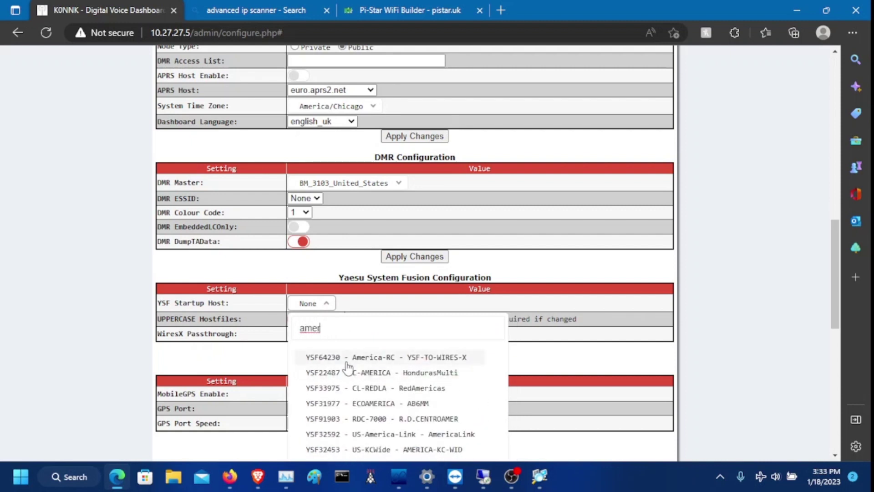
left_click(390, 434)
left_click(409, 347)
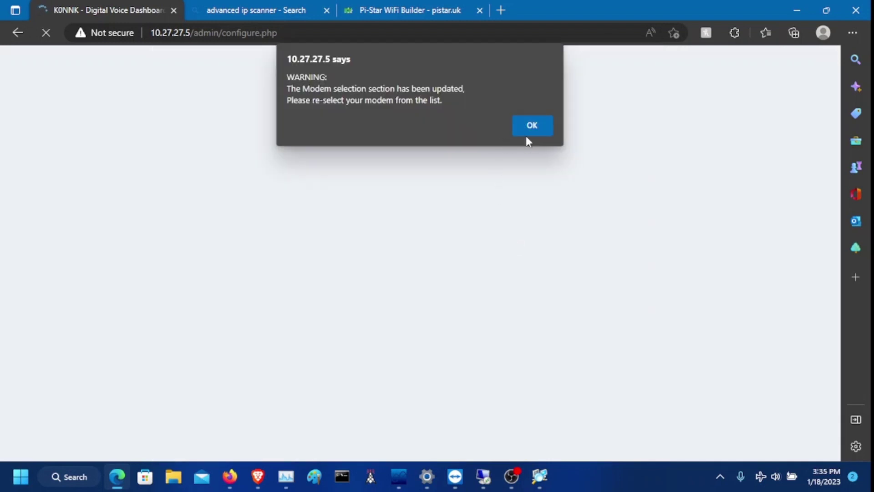
Enter the BrandMeister Hotspot Security password in DMR Configuration and apply changes.
left_click(526, 135)
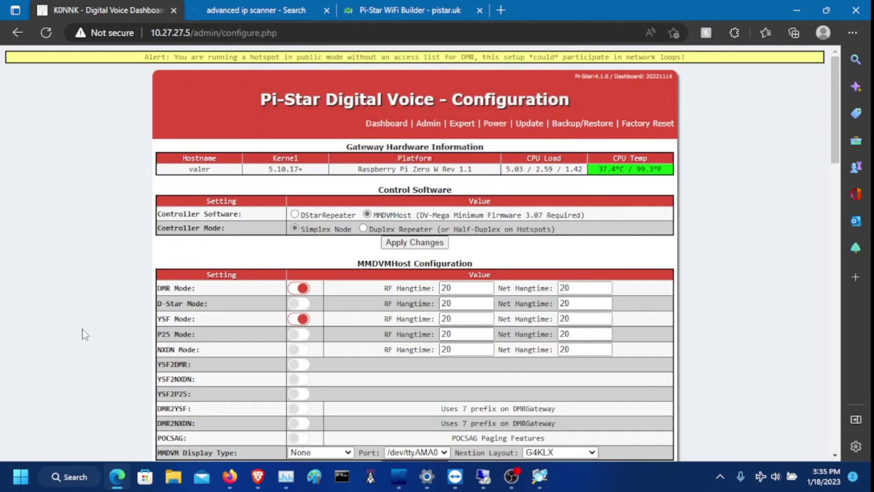
scroll(83, 323, "down", 4)
scroll(83, 320, "down", 10)
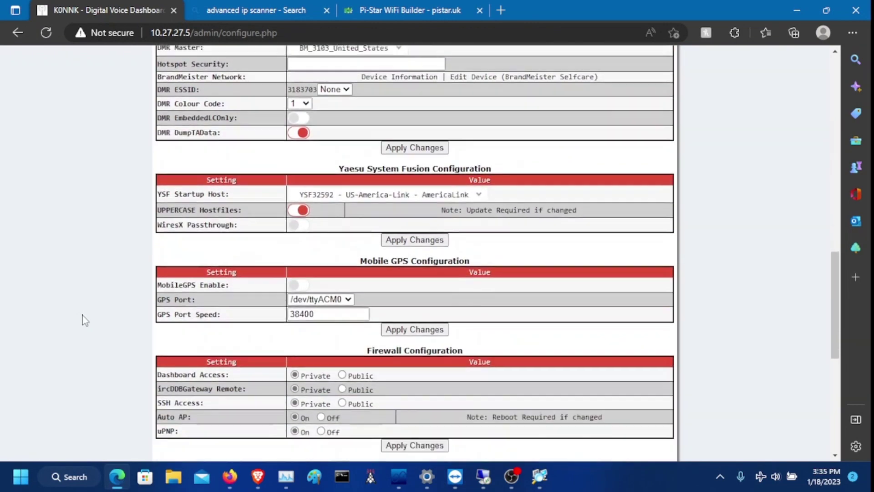
scroll(84, 320, "up", 1)
scroll(83, 320, "up", 3)
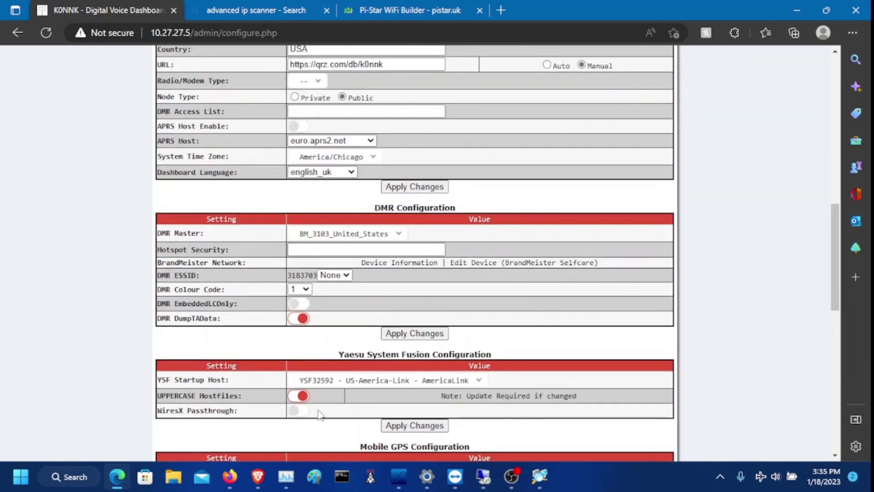
left_click(314, 251)
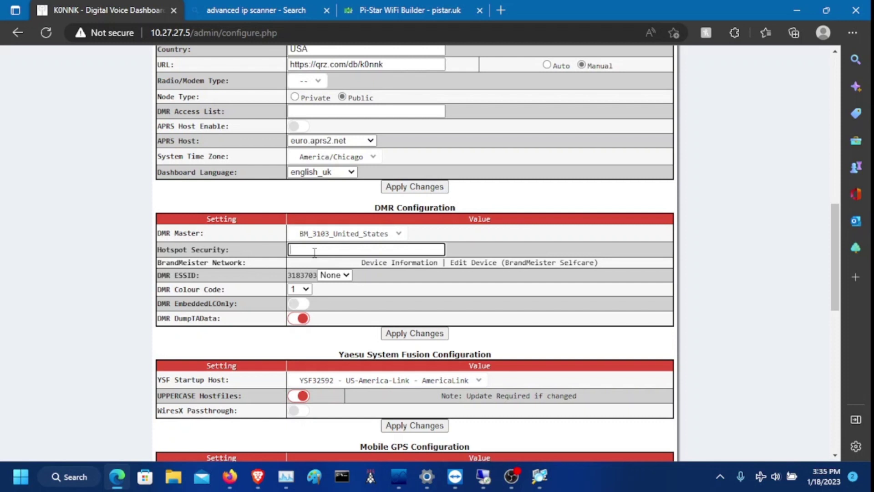
type("••••")
left_click(398, 334)
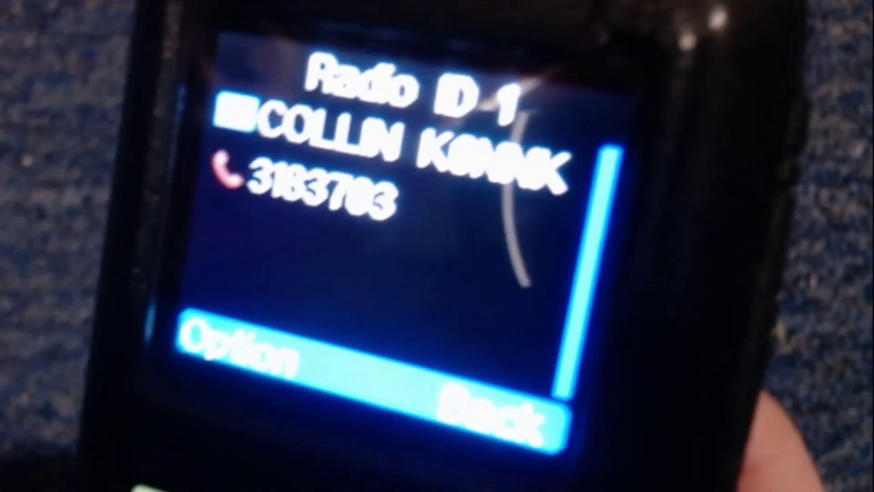
Save the hotspot channel's Radio ID and bring up its Color Code list (CC1–CC4).
key("Escape")
key("Escape")
key("Down")
key("Return")
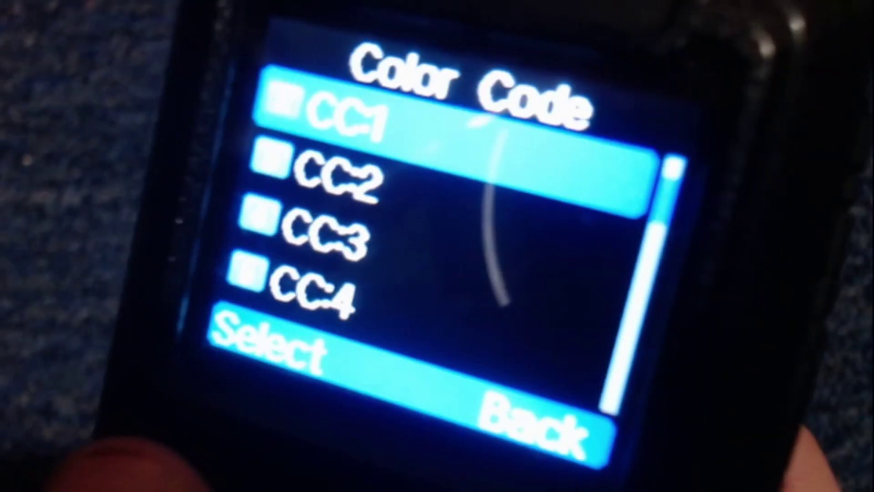